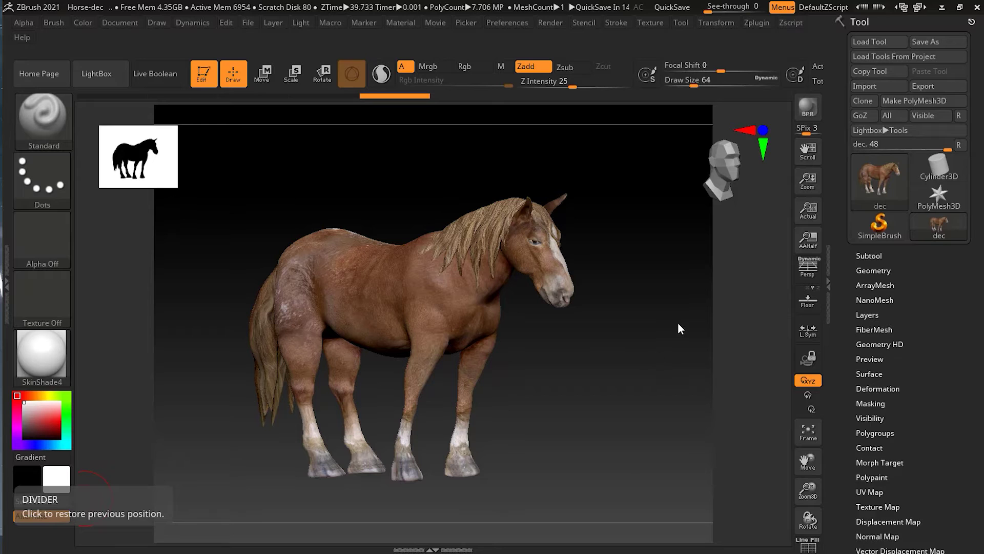
Turn the horse toward the viewer and check its subtool list and subdivision levels.
drag(631, 297, 735, 295)
click(892, 255)
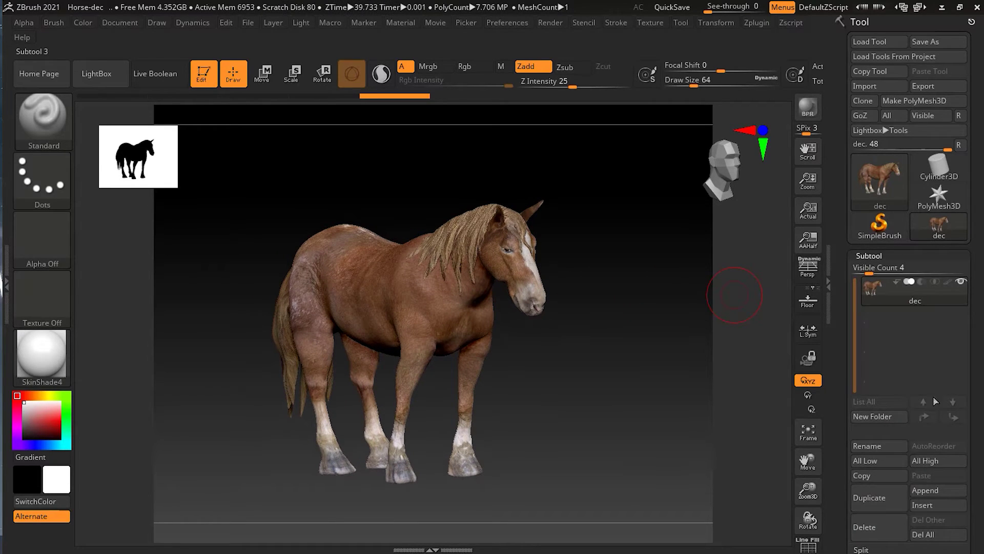
drag(981, 351, 980, 299)
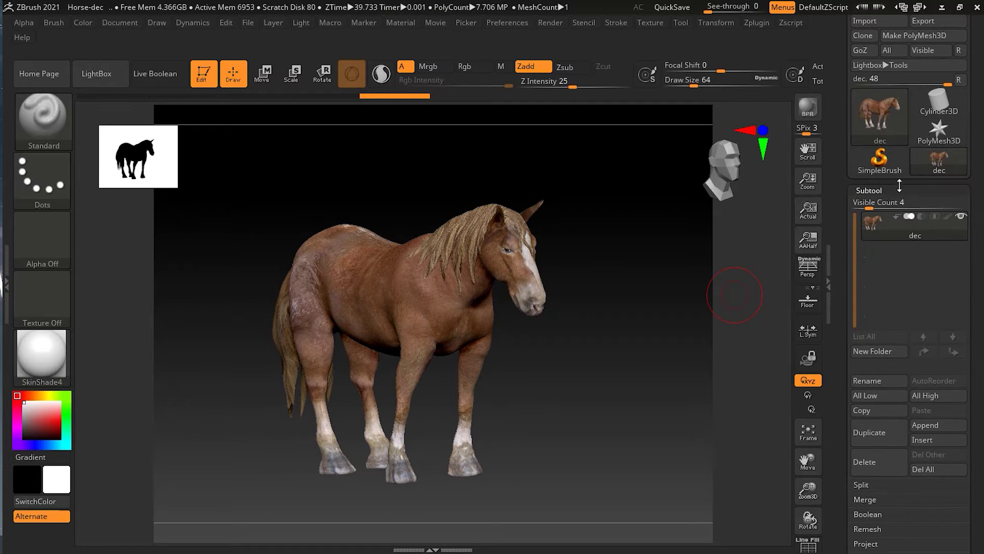
click(880, 190)
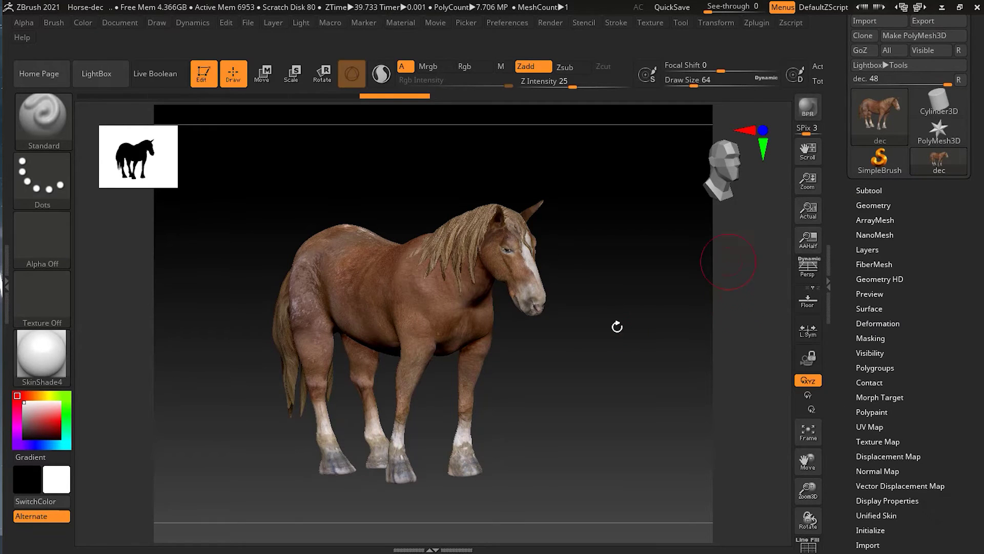
mouse_move(617, 325)
mouse_down()
mouse_move(631, 321)
mouse_move(620, 324)
mouse_up()
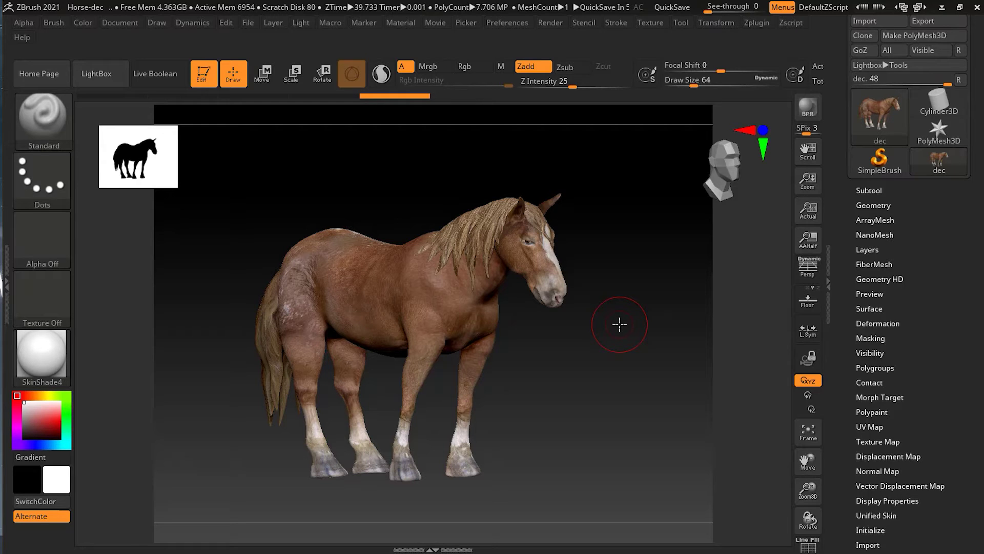
click(874, 205)
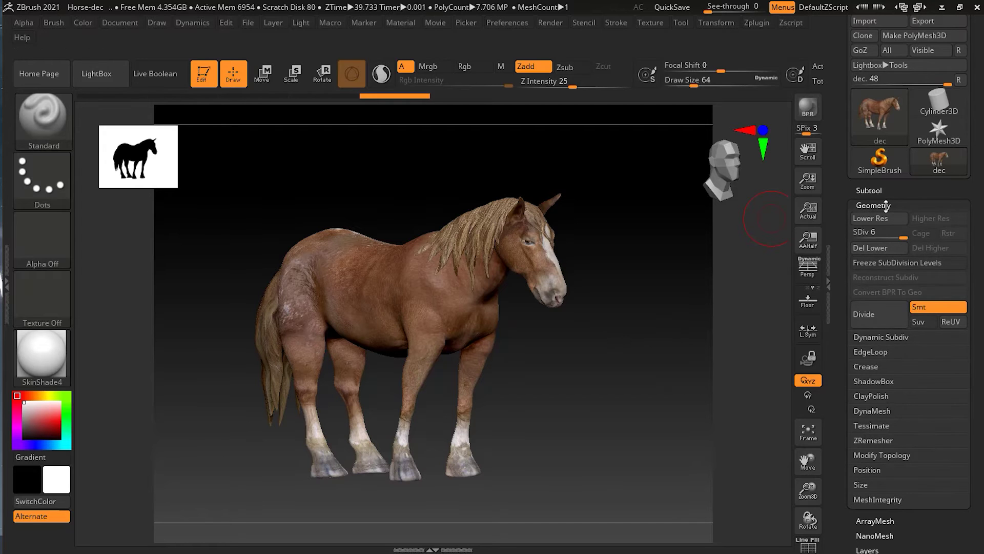
click(874, 206)
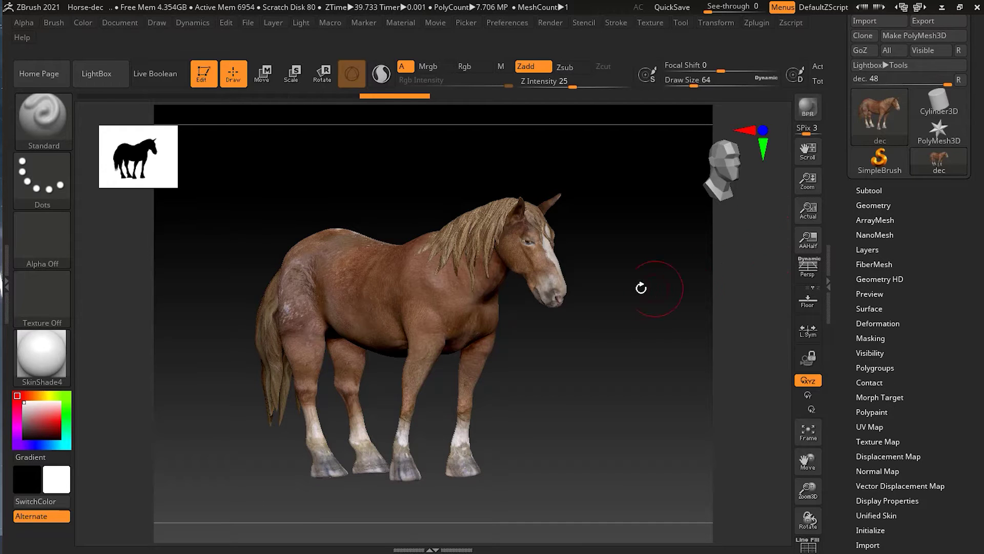
Load the compact_UI layout and bring up the installed plugins list.
click(926, 7)
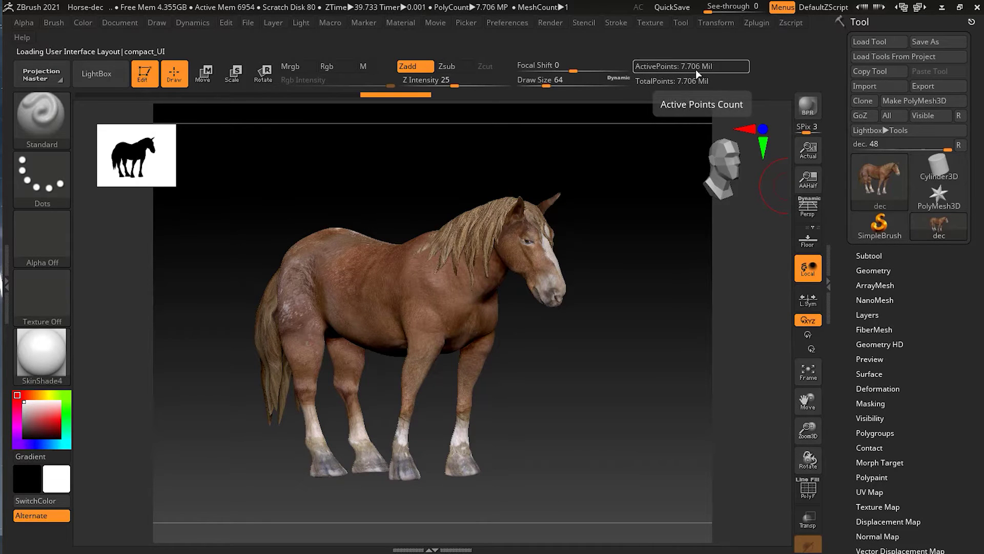
drag(637, 297, 643, 302)
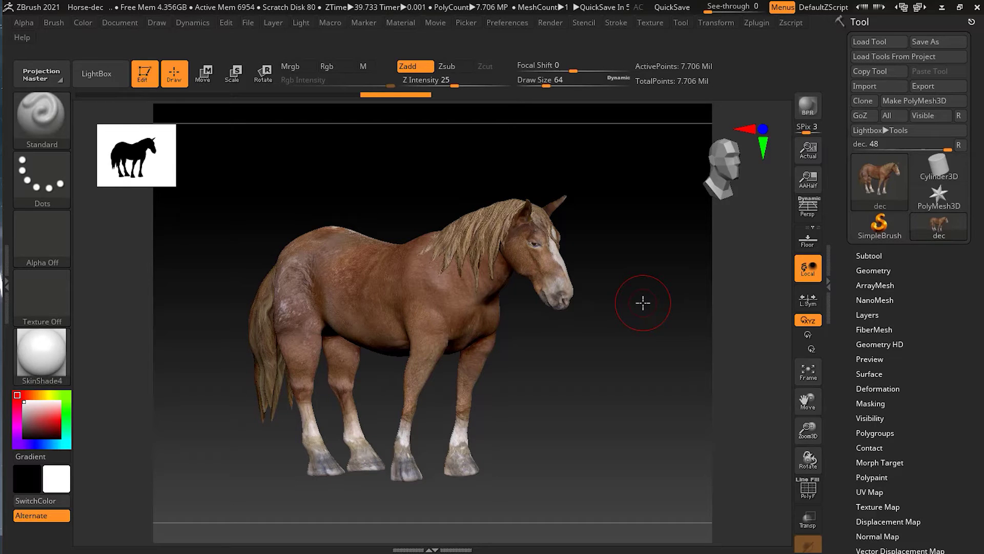
click(757, 22)
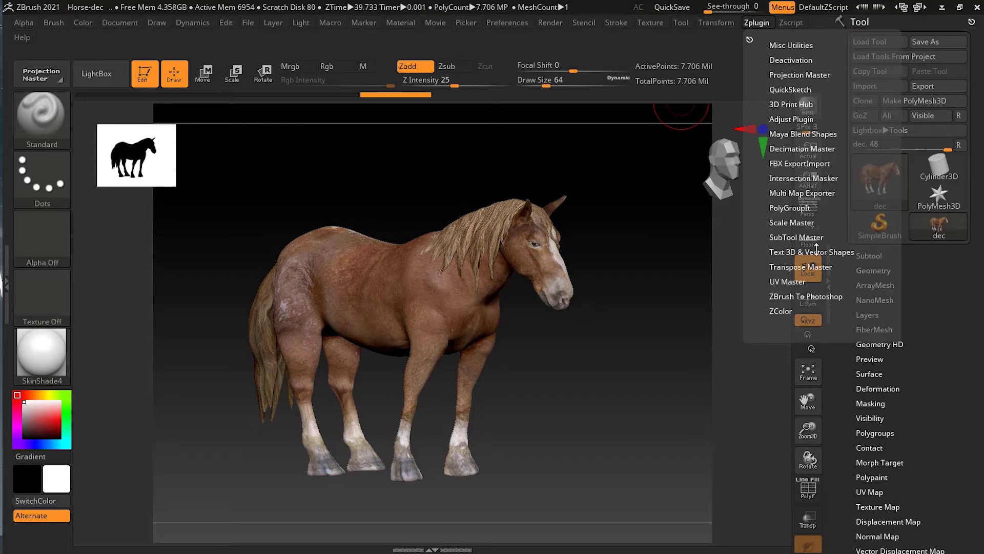
Expand Multi Map Exporter and dock the Zplugin palette in the left tray.
click(799, 193)
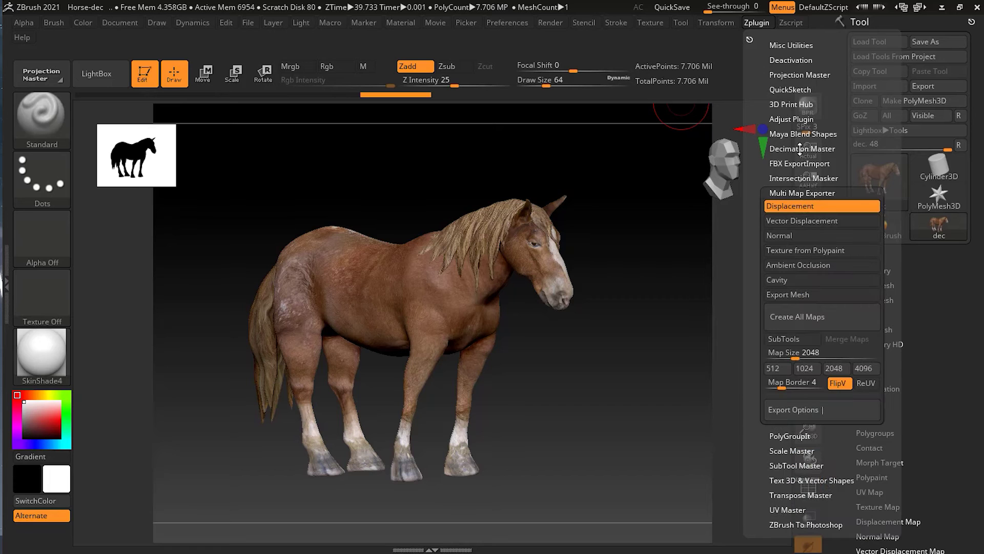
click(750, 39)
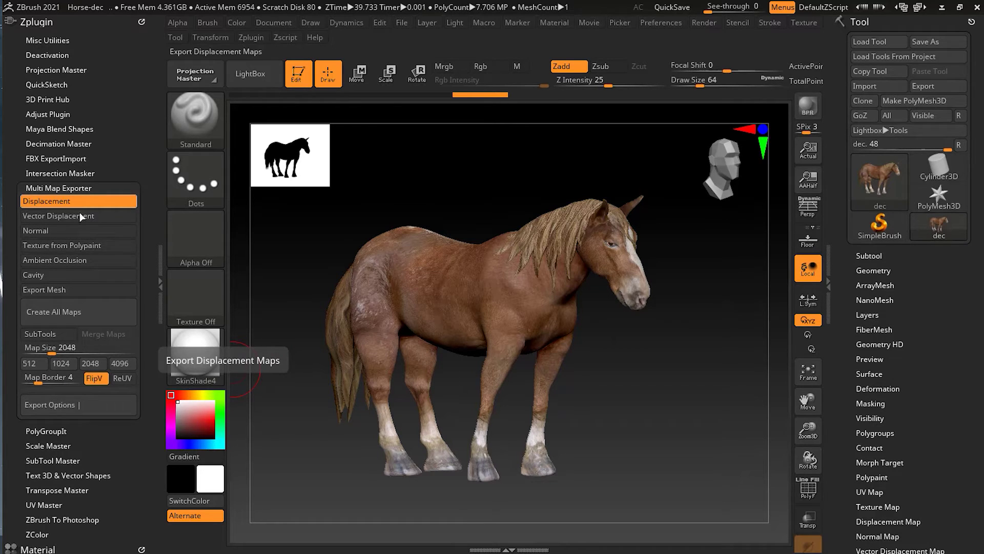
Enable Texture from Polypaint and OBJ Export Mesh, then show the horse's subtool list.
click(77, 245)
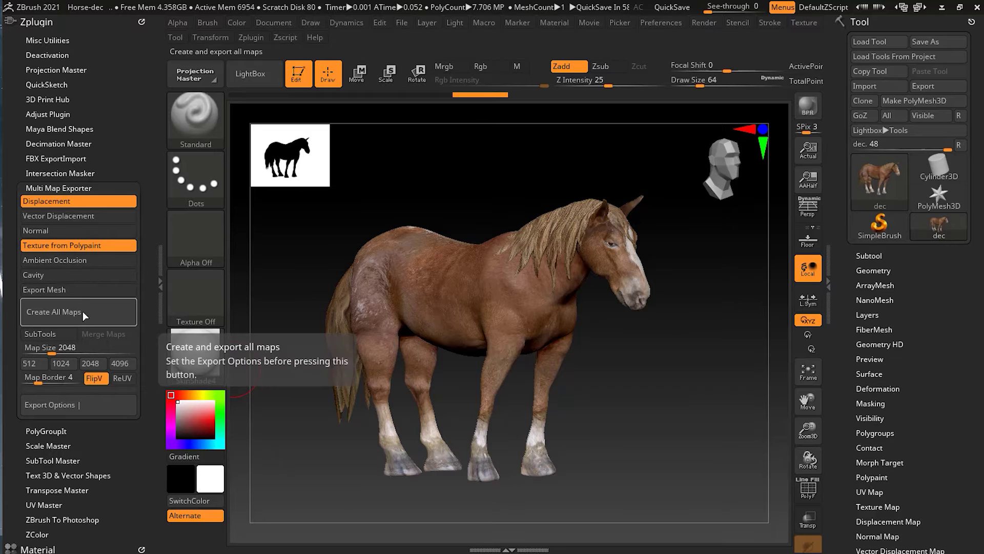
click(75, 290)
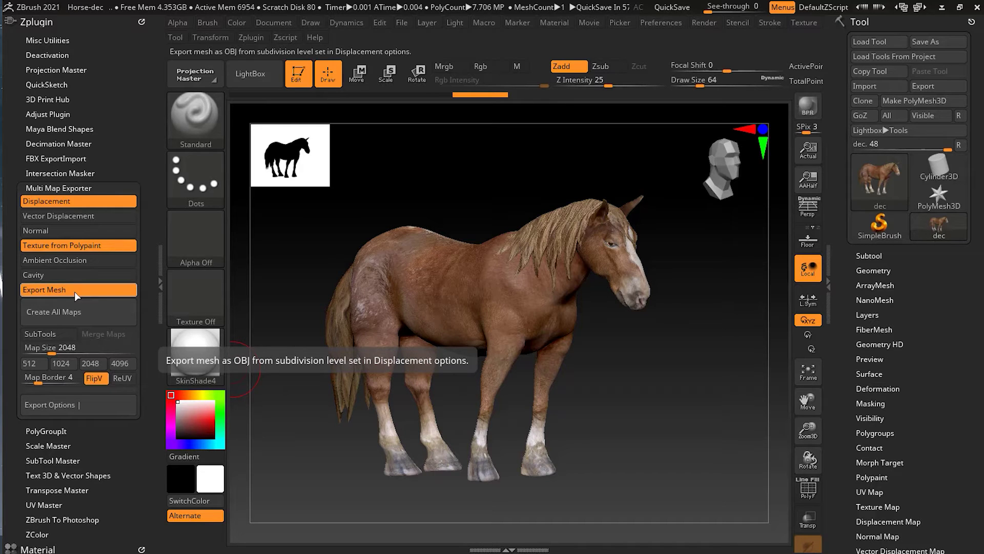
click(881, 256)
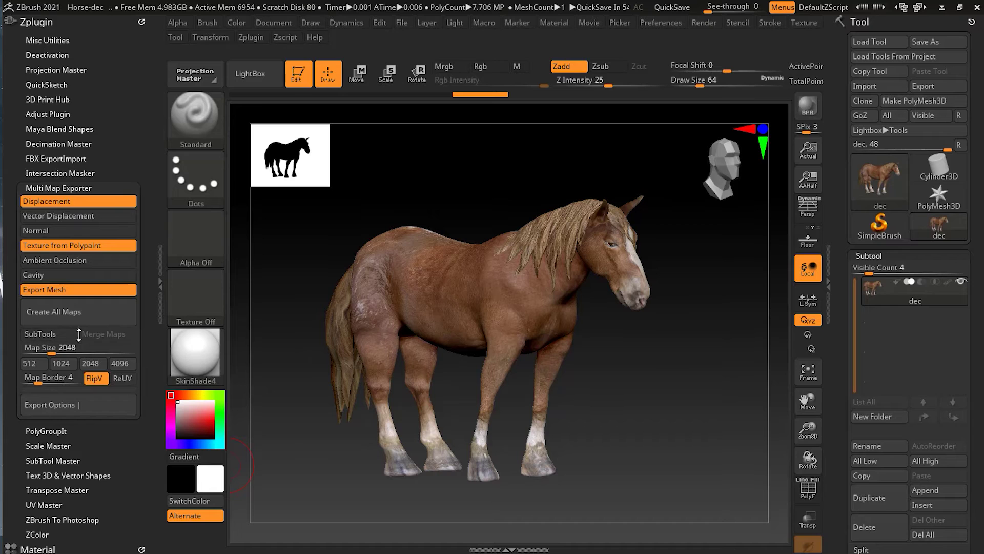
Toggle per-subtool map export on and off, leaving SubTools turned off.
click(56, 336)
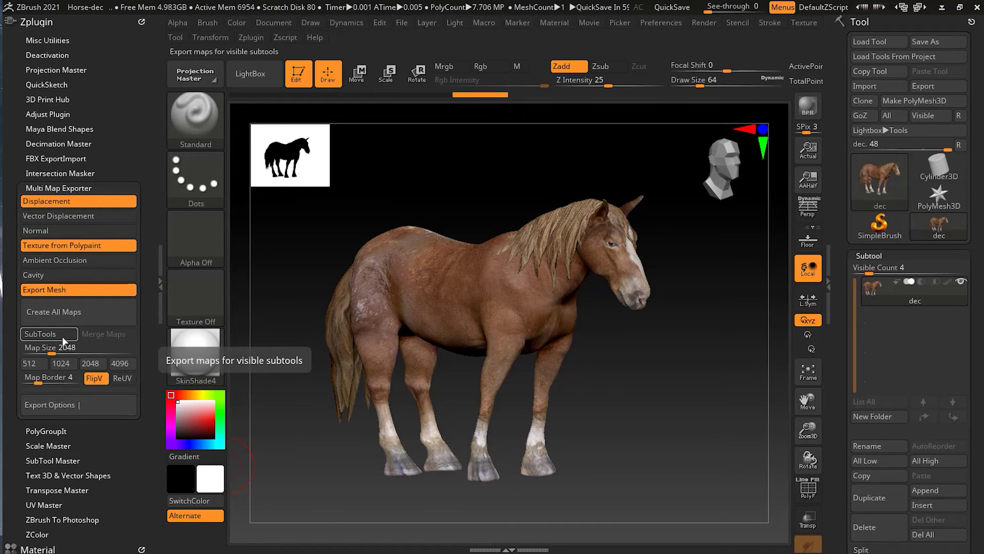
click(63, 336)
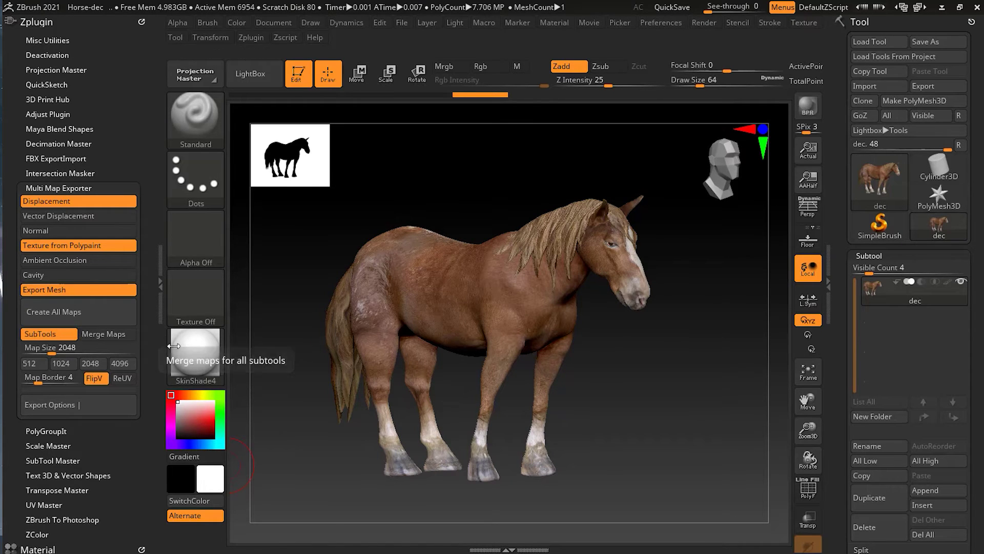
drag(657, 378, 659, 387)
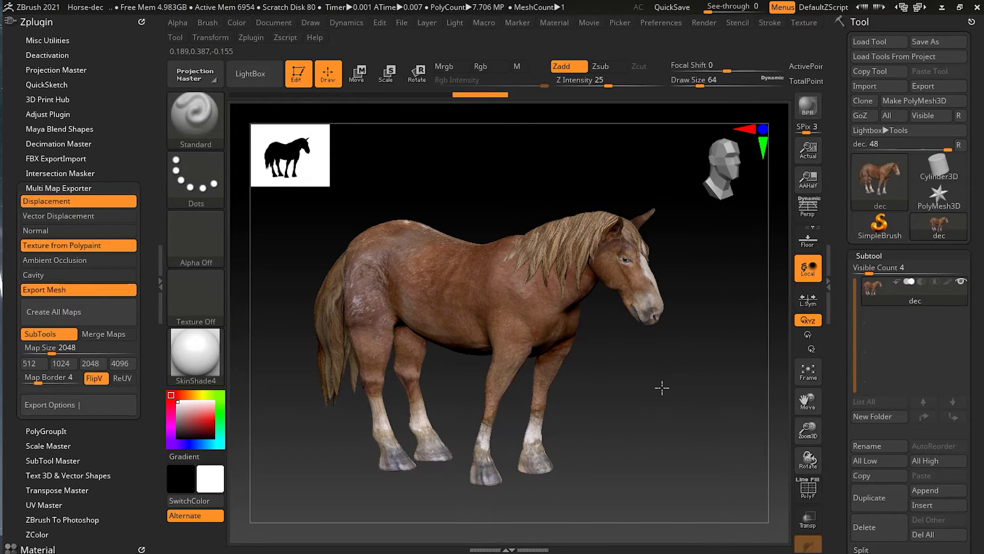
click(49, 334)
drag(336, 437, 319, 440)
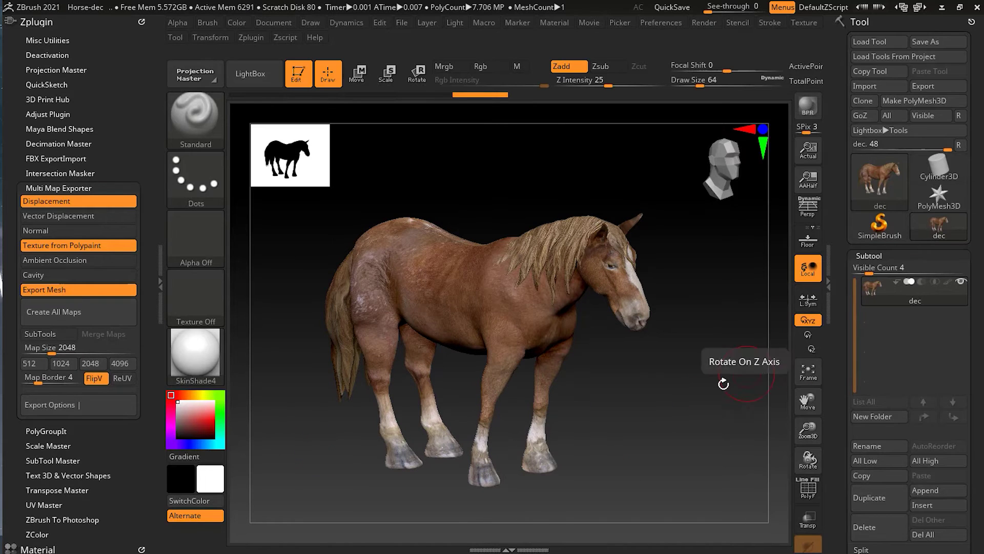
click(59, 336)
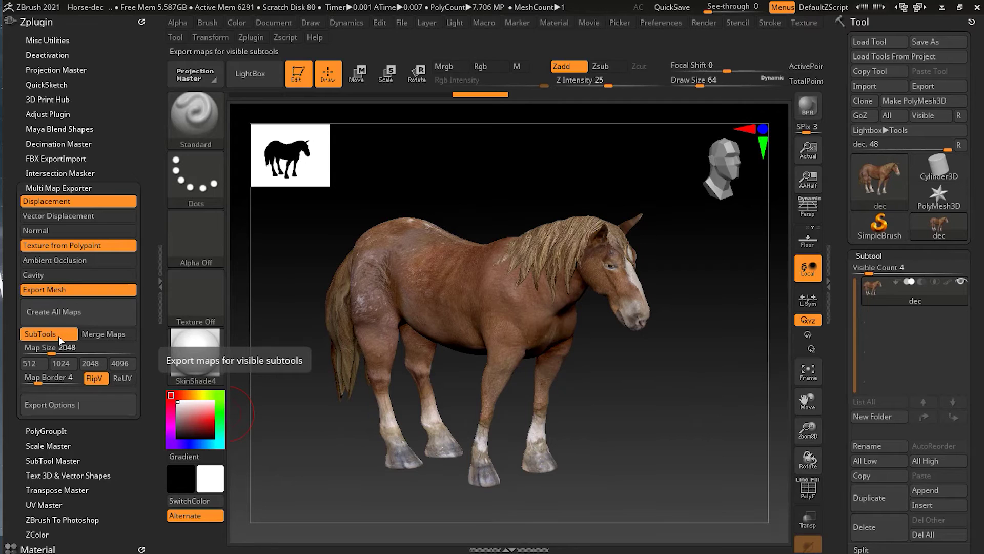
click(58, 337)
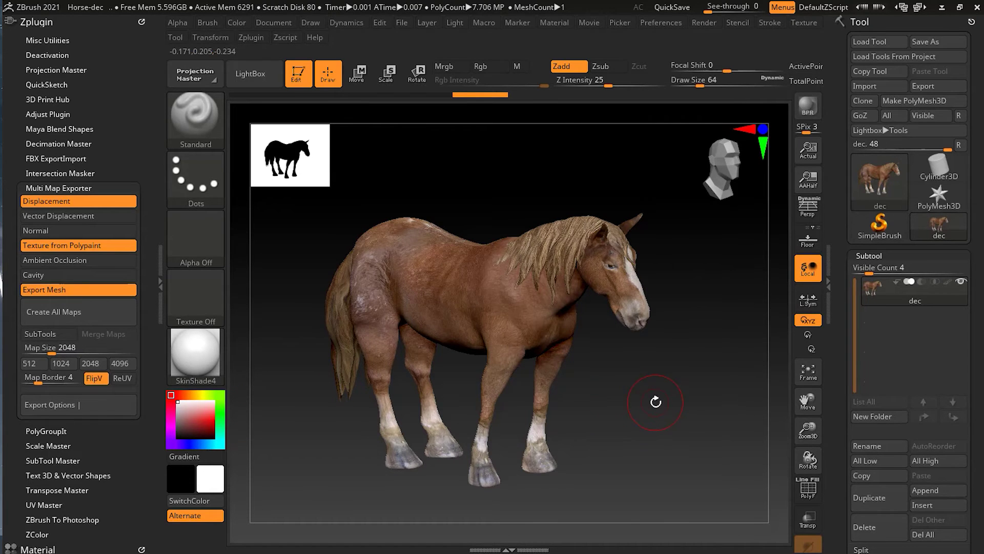
drag(656, 402, 649, 391)
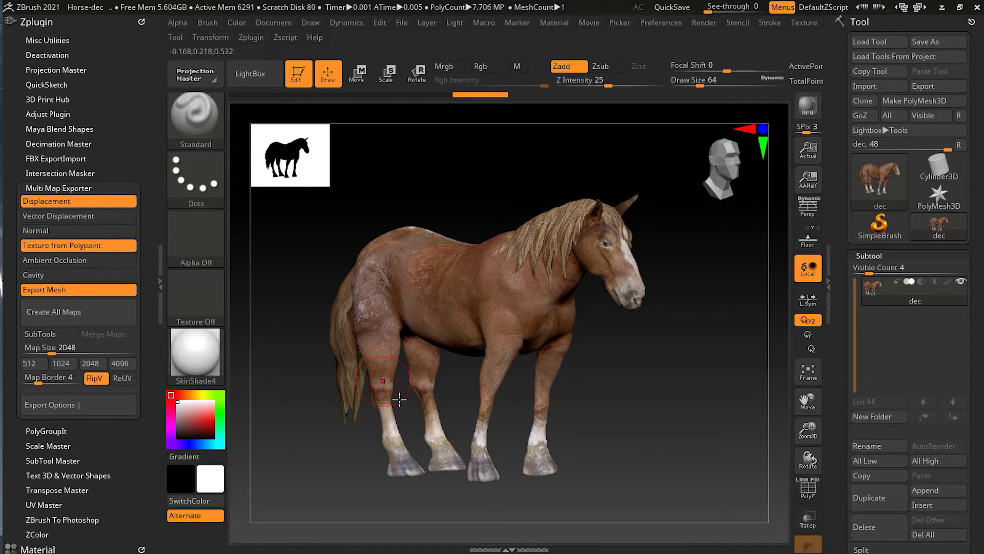
click(57, 336)
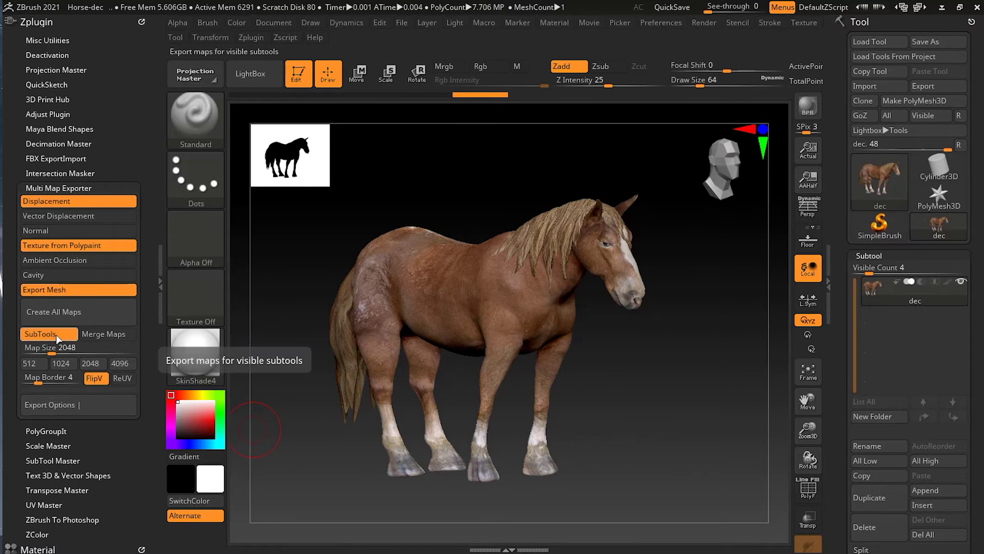
click(57, 334)
Raise the Multi Map Exporter Map Size from 2048 to 8192.
drag(672, 383, 648, 406)
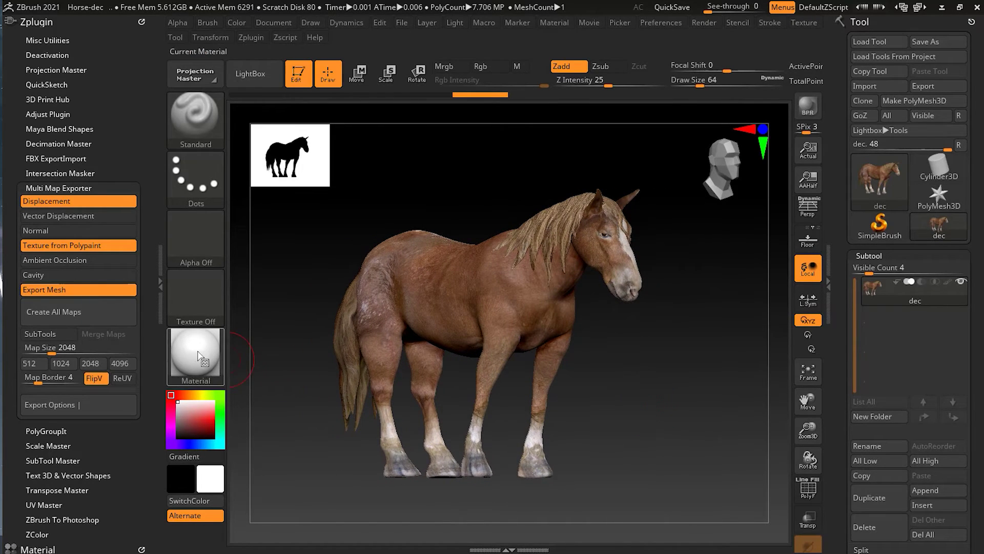
drag(685, 388, 682, 387)
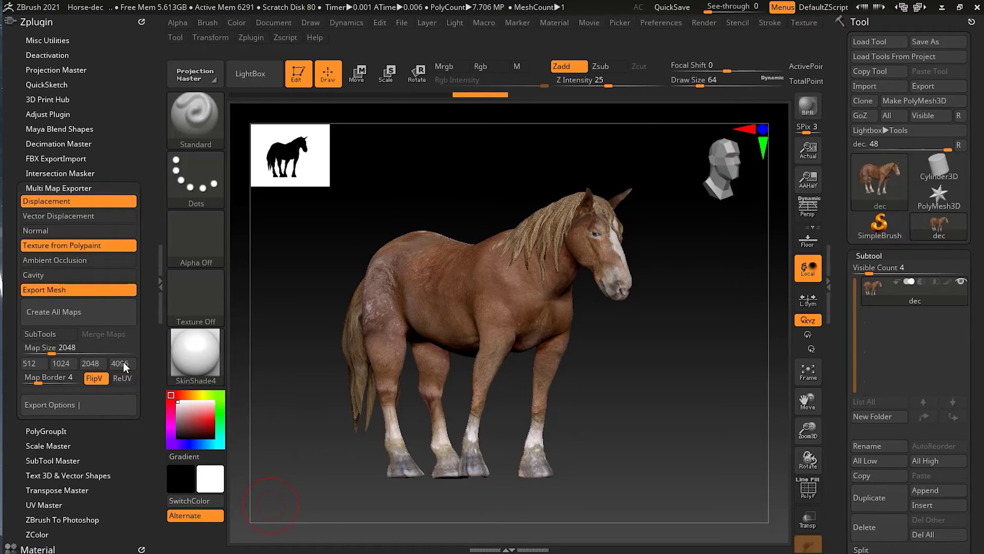
drag(51, 354, 141, 358)
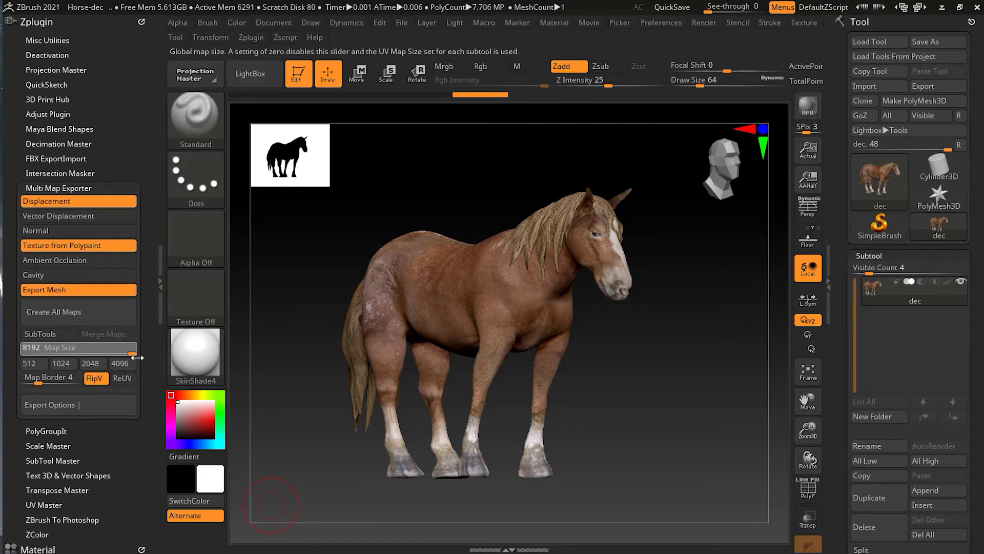
Set the Map Size back to 2048 via the 1024 and 2048 presets.
click(64, 361)
click(90, 363)
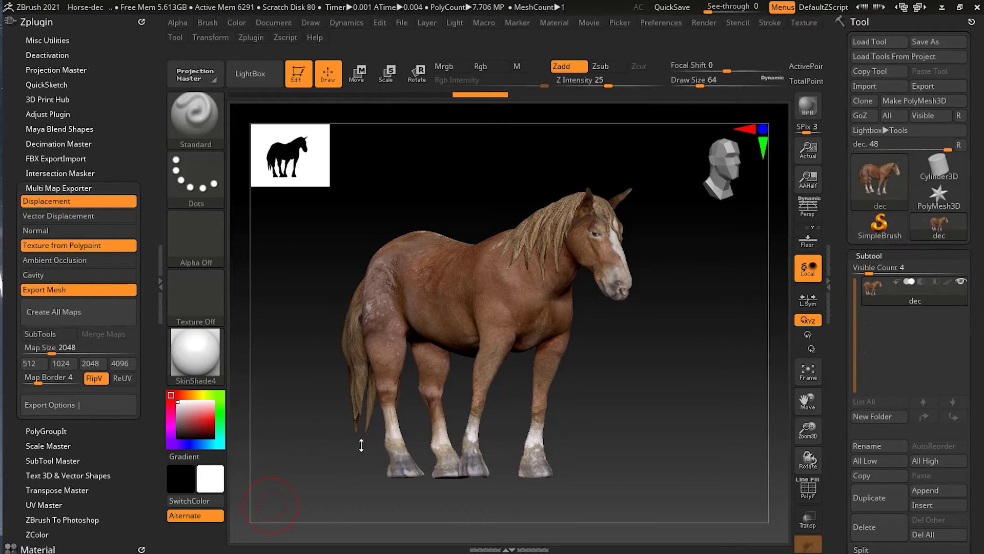
scroll(118, 356, down, 3)
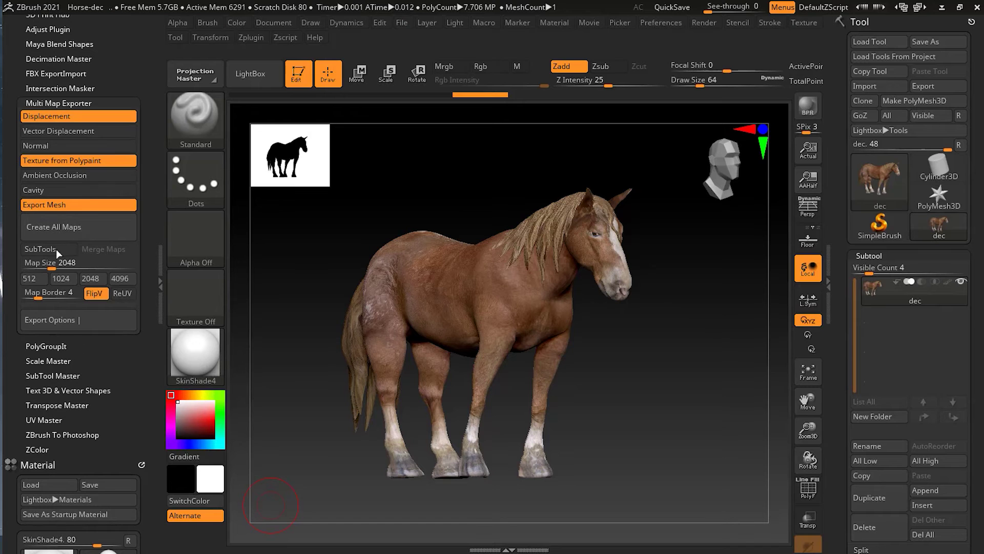
Expand Export Options and the Displacement Map settings (mid value 0.5, SubDiv 1).
click(72, 319)
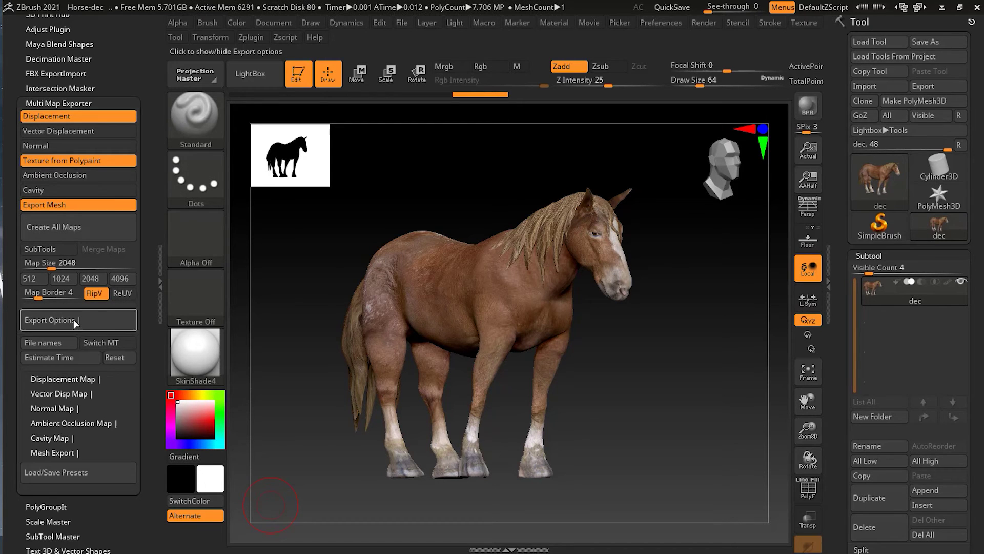
scroll(139, 350, down, 2)
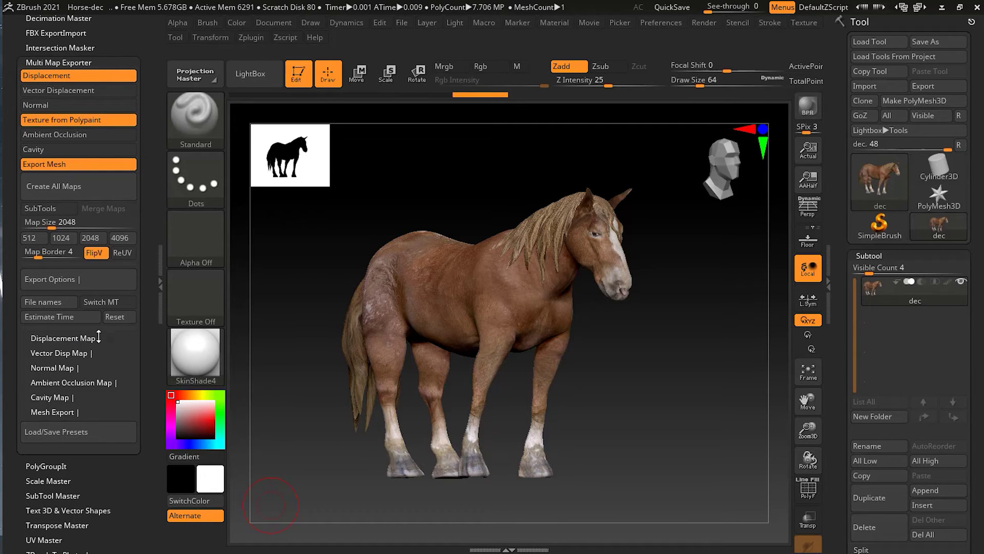
click(103, 338)
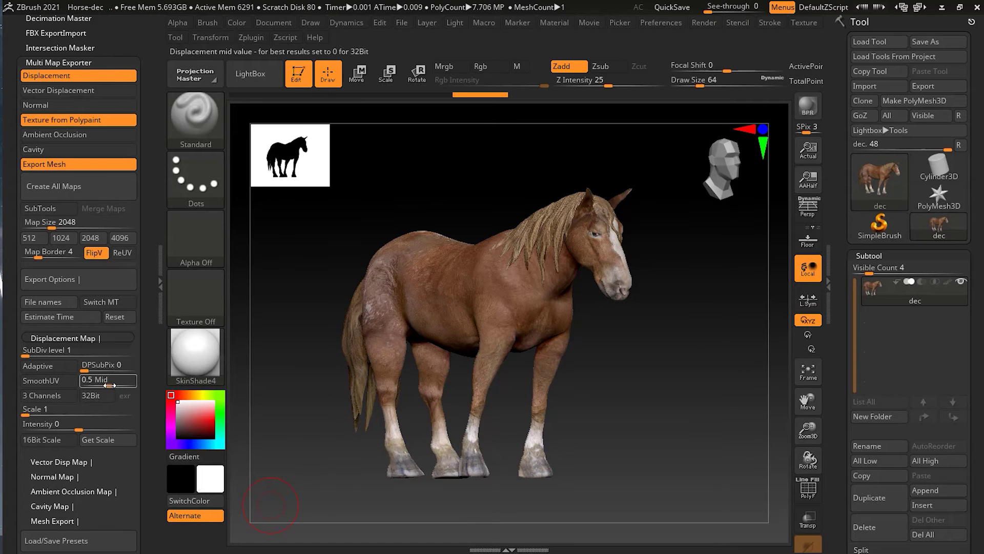
Collapse the Displacement Map settings and expand the Mesh Export settings.
click(84, 338)
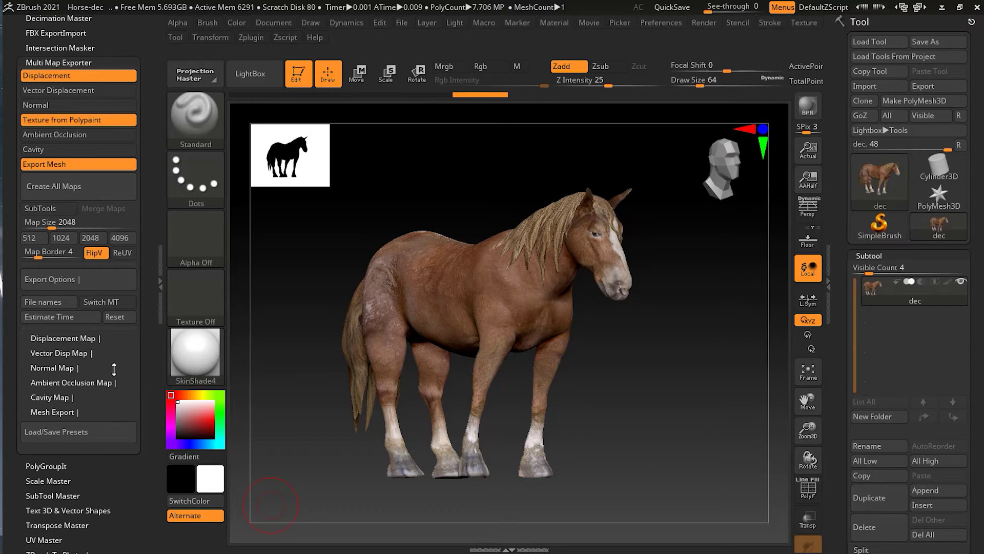
scroll(114, 368, down, 1)
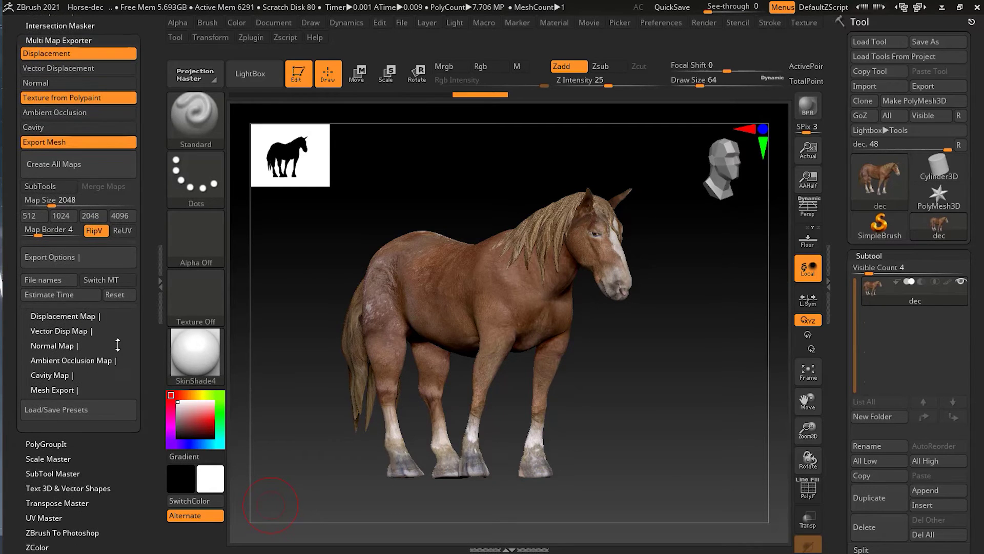
click(69, 387)
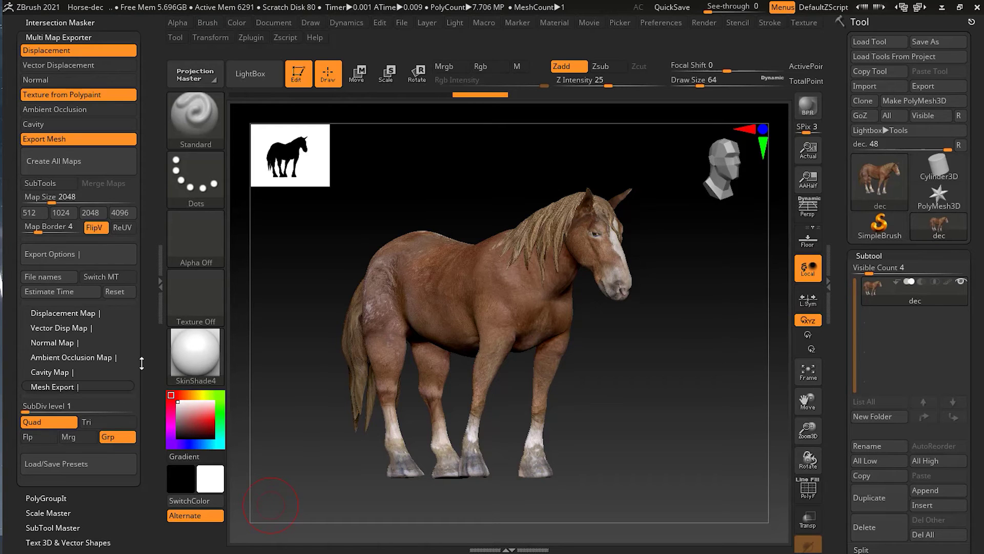
Turn off the Grp toggle so polygroups aren't exported with the mesh.
click(115, 439)
Start Create All Maps and make and open a new 'trial' folder in zinteractive.
click(85, 162)
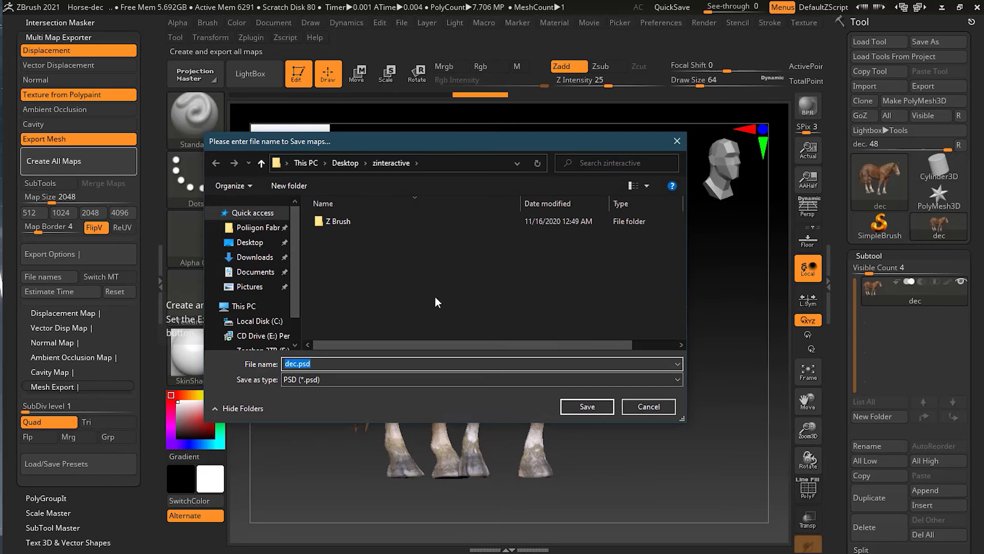
click(284, 186)
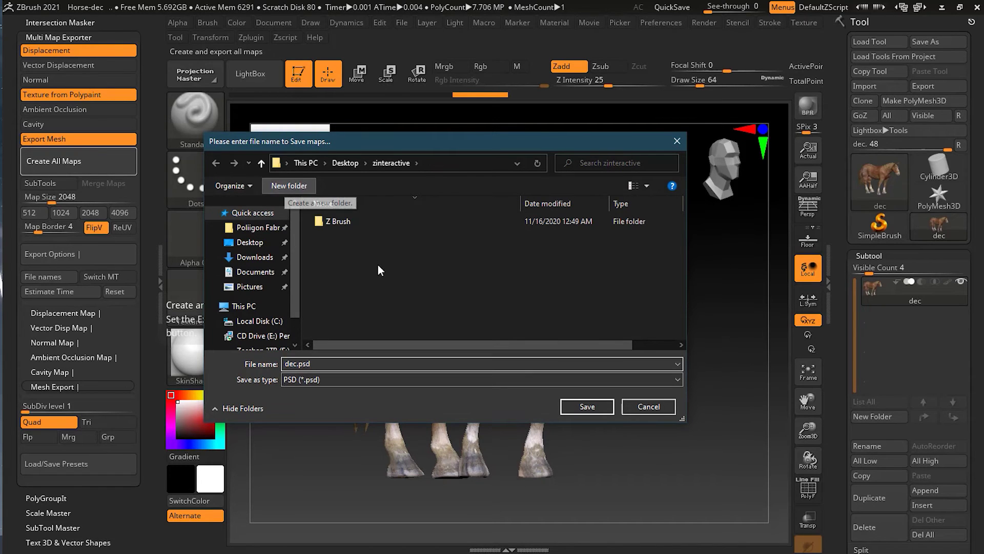
text(trial)
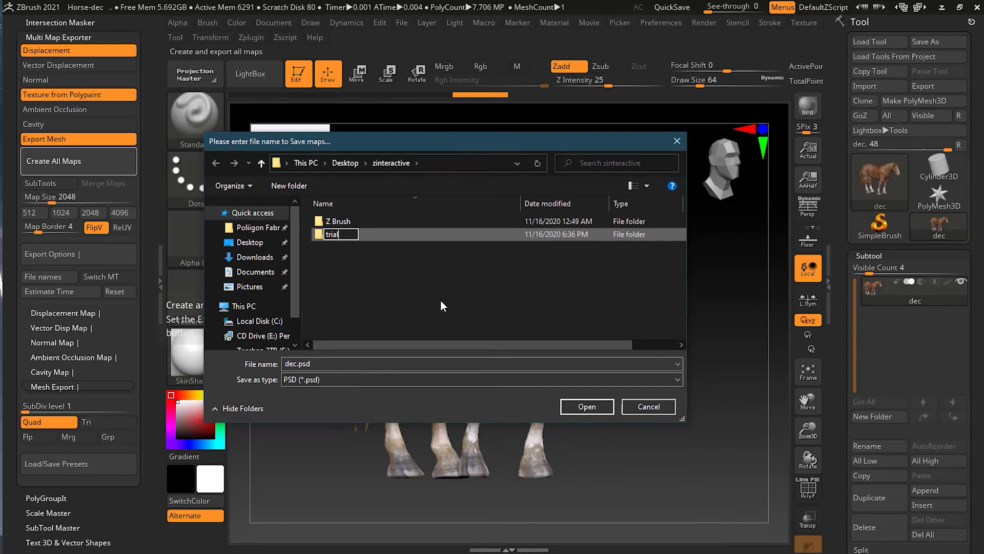
key(Return)
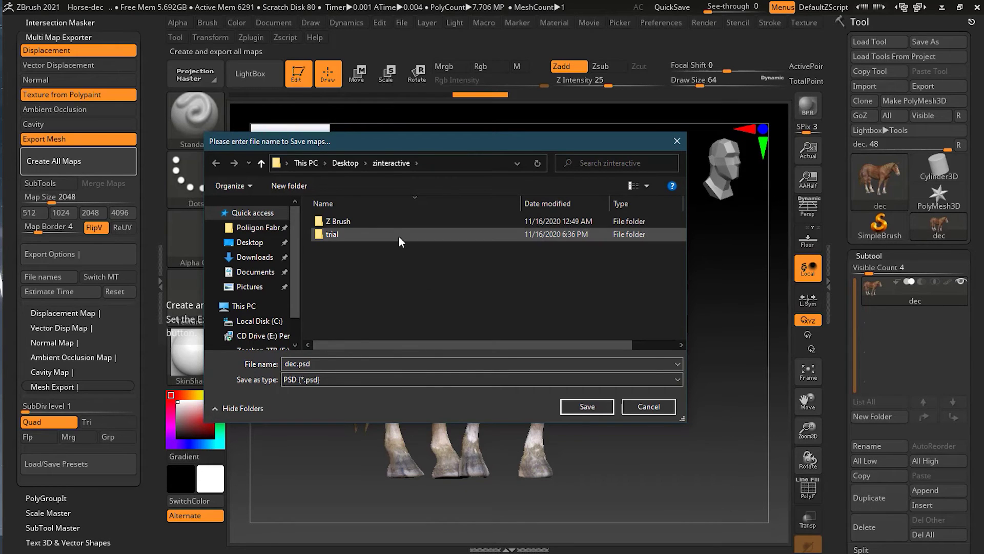
double_click(399, 236)
Save the maps as PSD under the file name 'horse' in the trial folder.
click(399, 377)
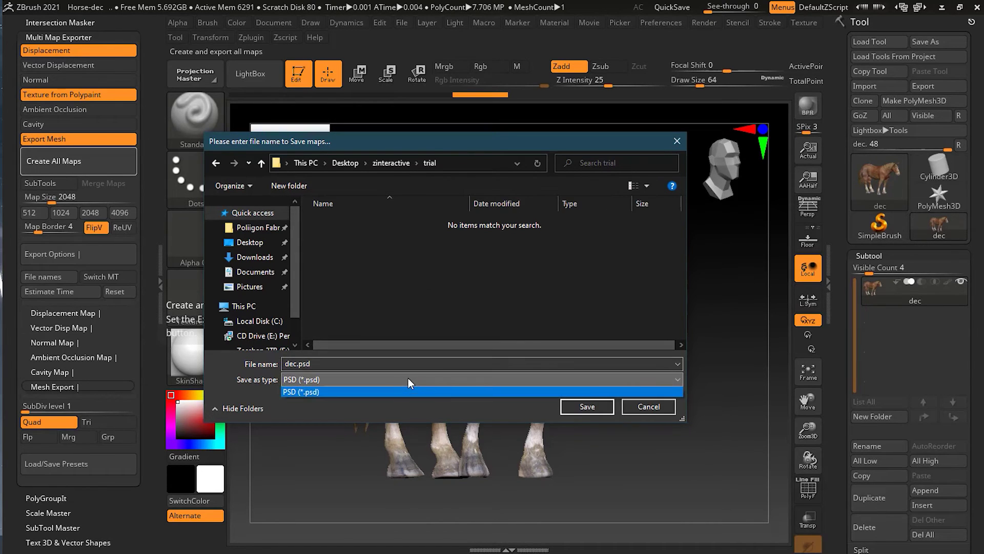
click(410, 390)
drag(285, 363, 389, 342)
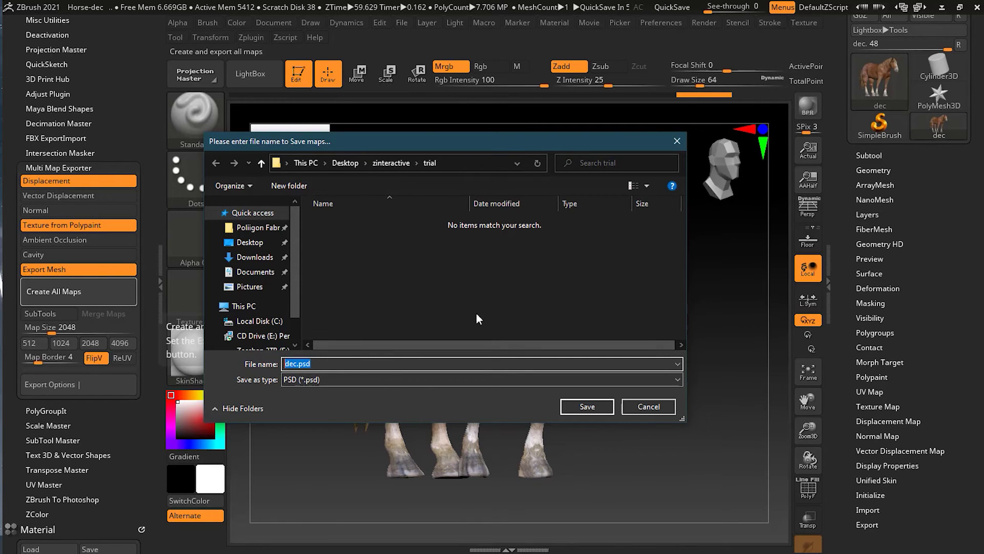
text(horse)
click(583, 406)
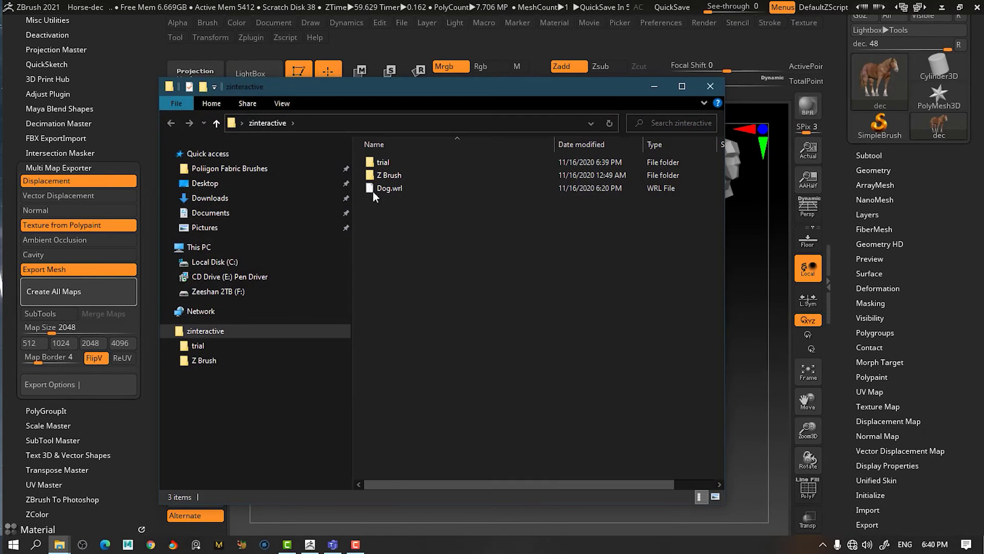
In the trial folder, compare horsedec.bmp and horsedec-TM_u0_v0.tif by selecting each file.
double_click(440, 162)
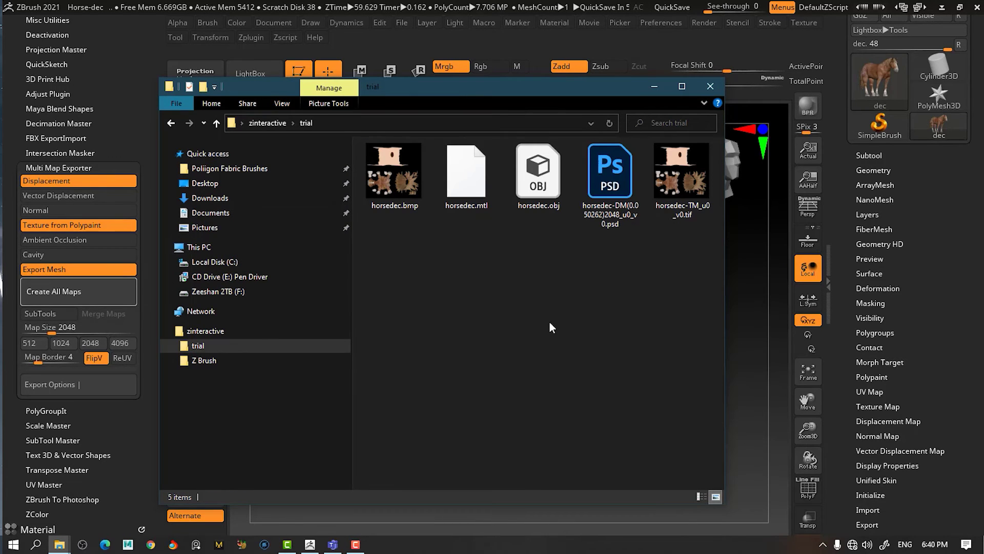
click(545, 184)
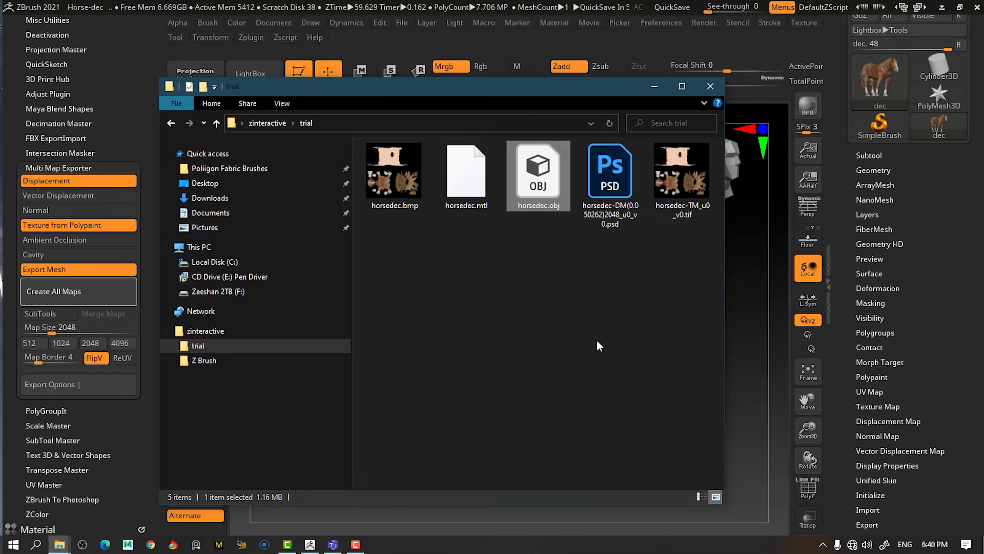
key(Home)
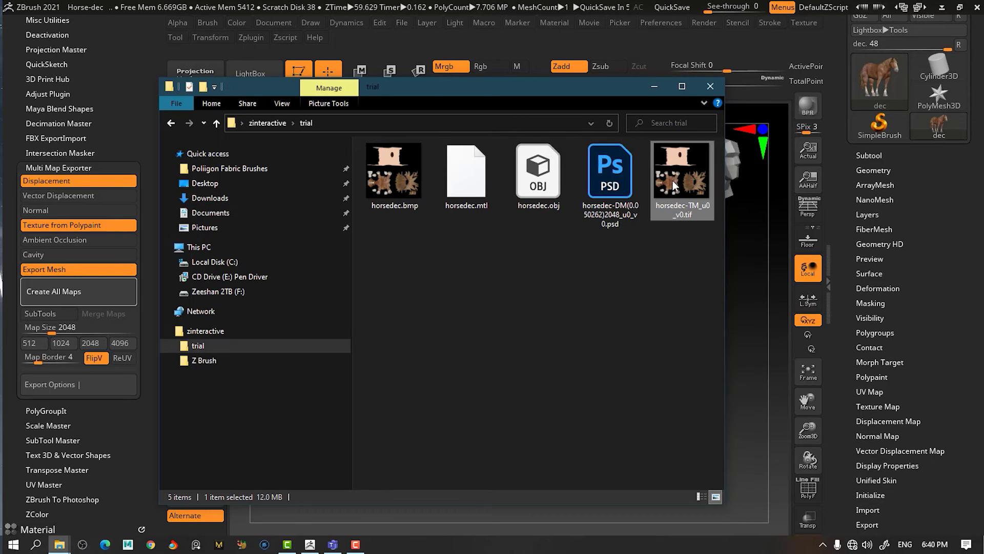
key(End)
click(388, 182)
click(693, 171)
click(385, 173)
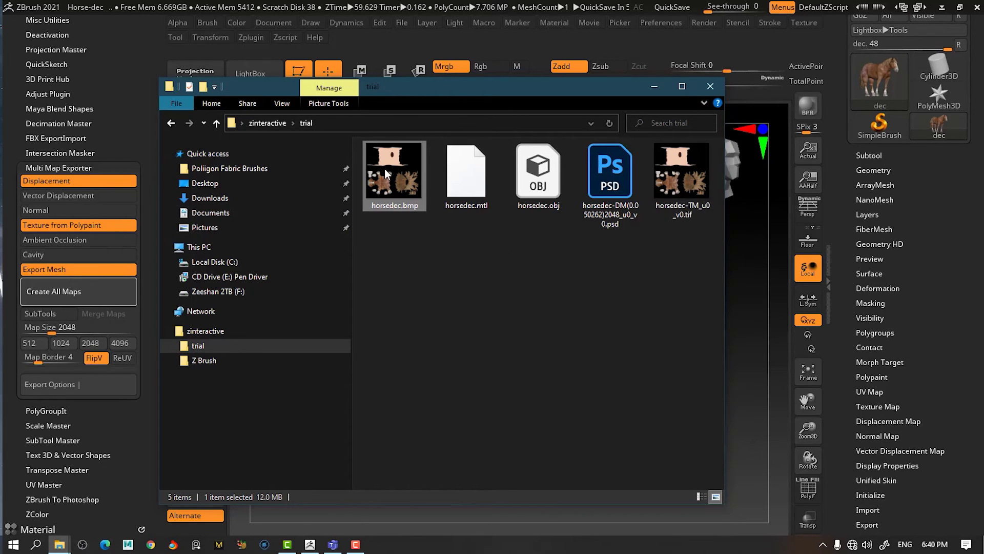
click(671, 177)
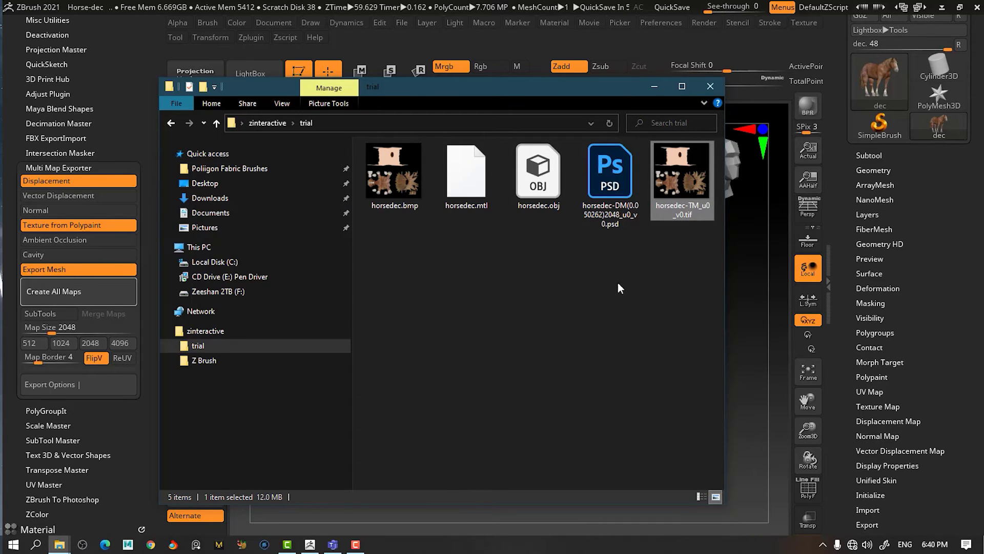
mouse_move(407, 161)
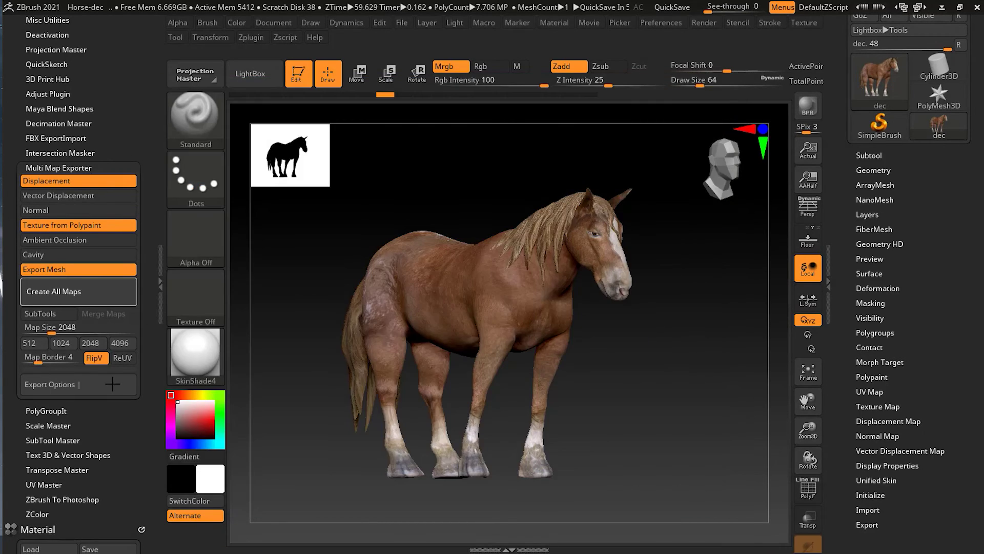
Back in ZBrush, expand Export Options and scroll through the per-map rows.
click(112, 385)
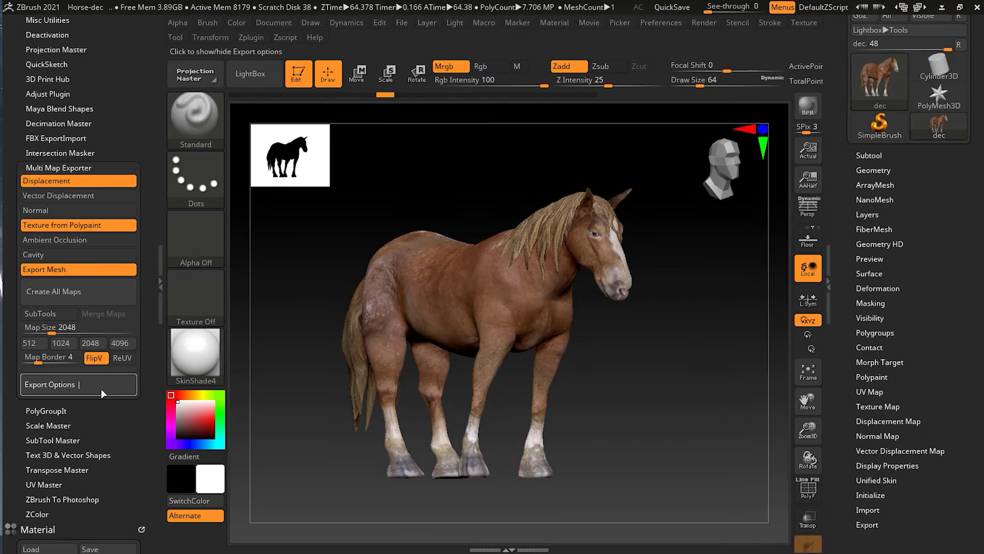
click(101, 388)
scroll(149, 434, down, 3)
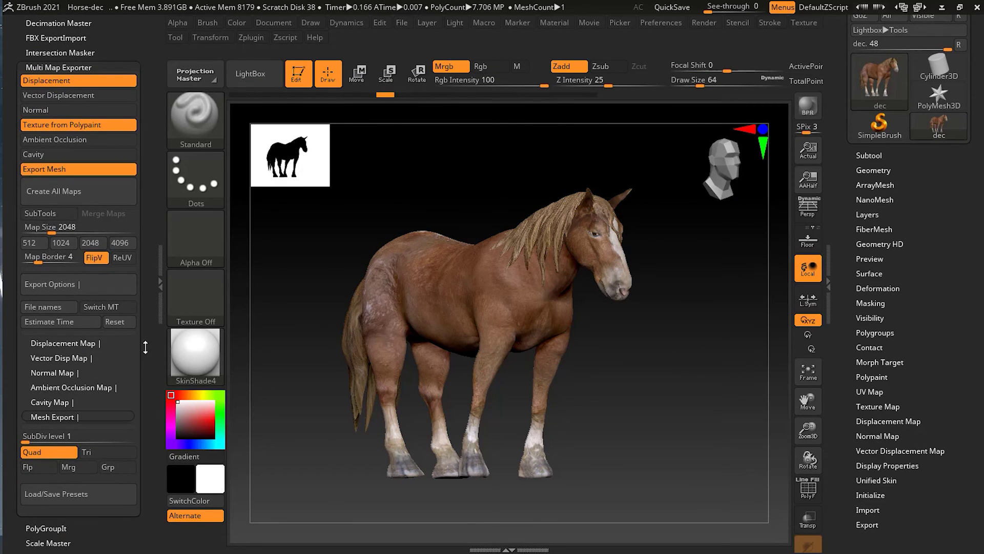
scroll(149, 328, up, 2)
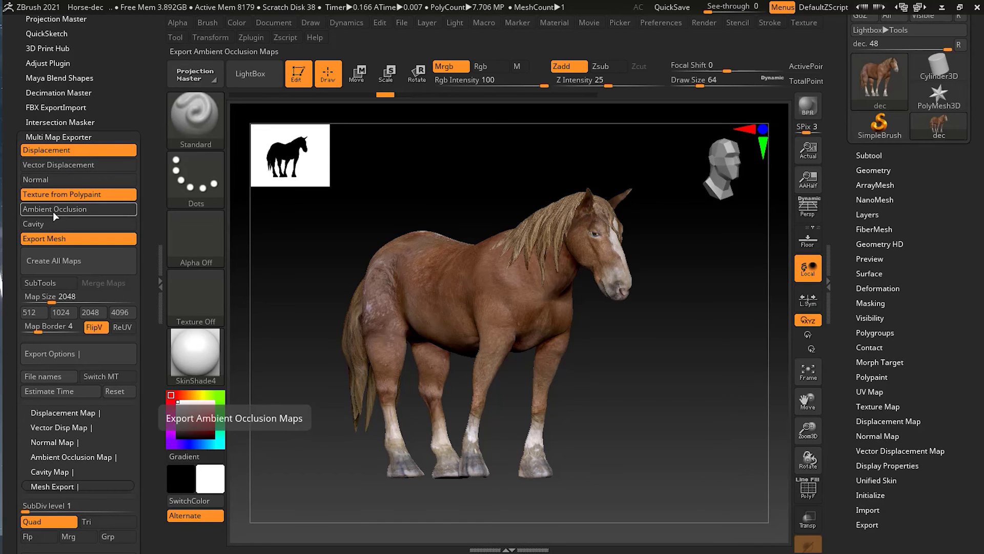
scroll(147, 166, down, 2)
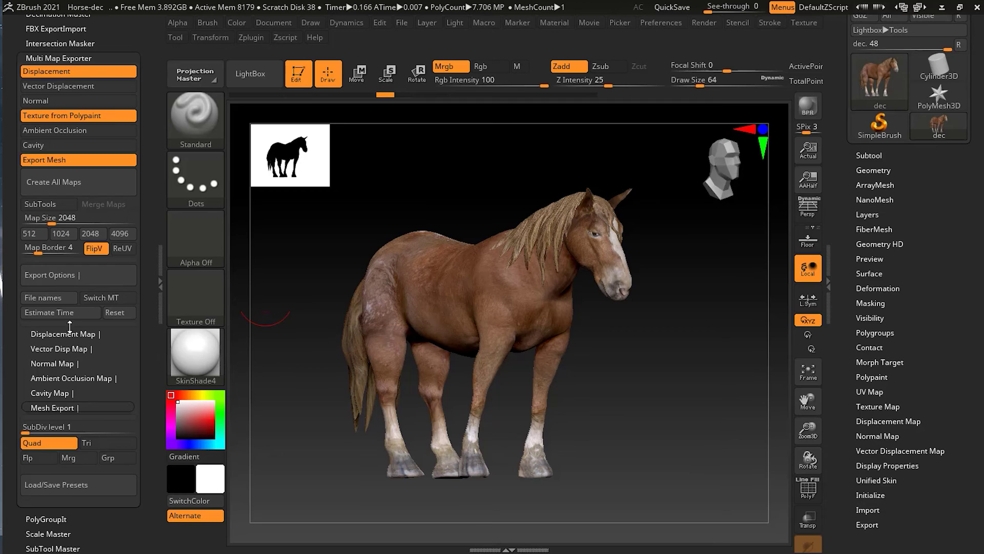
Collapse the Export Options subpalette, reopen it briefly, and collapse it again.
click(64, 276)
drag(134, 281, 79, 338)
click(77, 334)
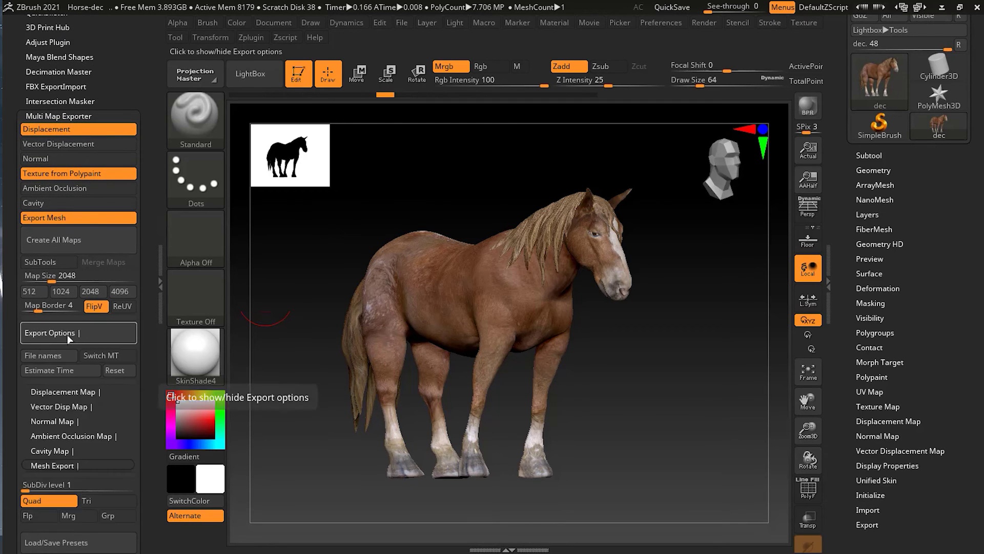
click(56, 333)
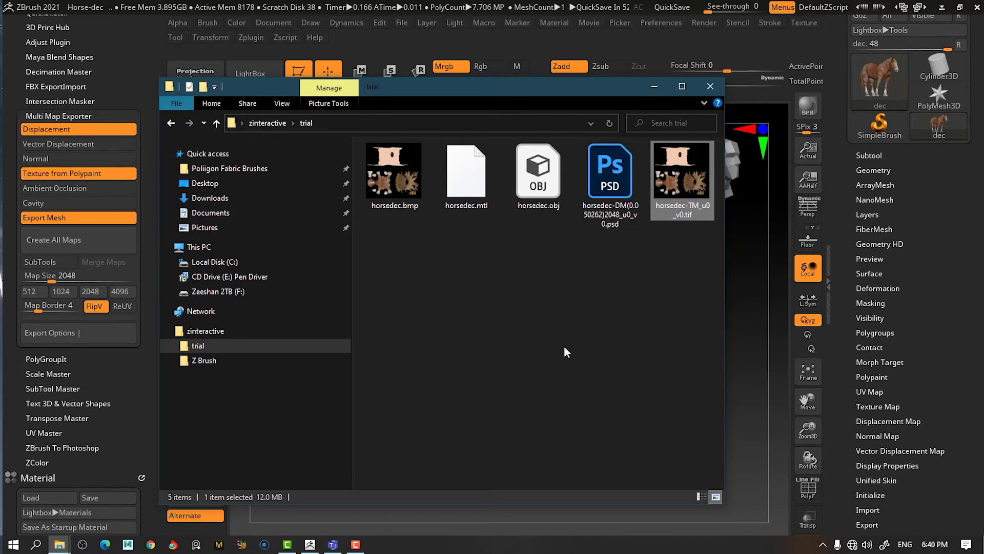
View horsedec-TM_u0_v0.tif in Photo Viewer, zooming in on the horse body and mane pieces, then fitting it to the window.
key(Return)
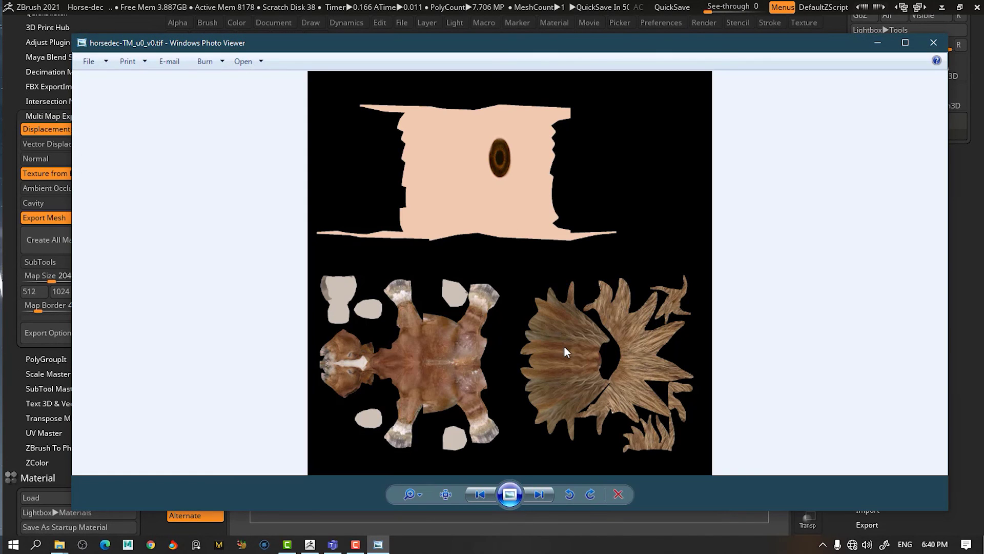
scroll(469, 383, up, 3)
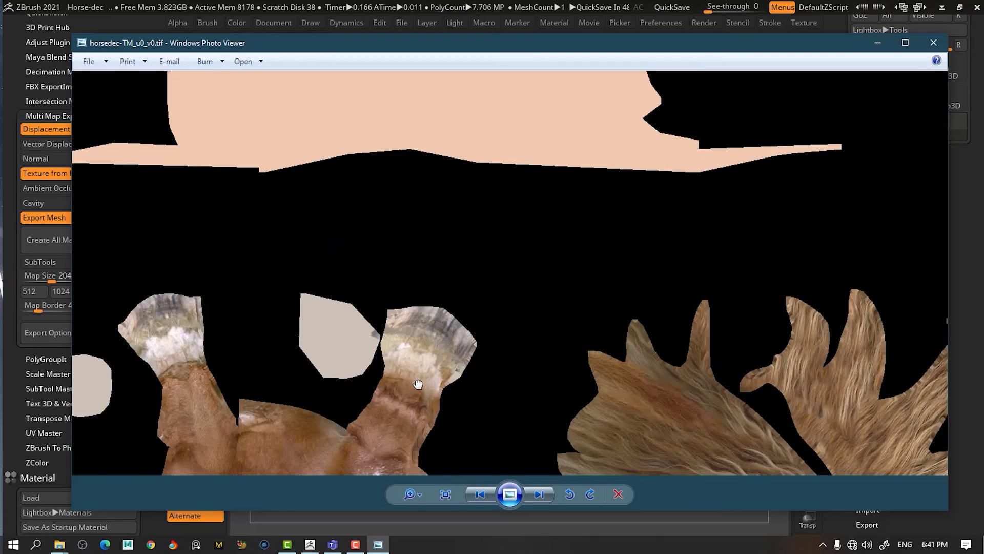
scroll(574, 284, up, 2)
drag(574, 284, 517, 379)
scroll(516, 380, down, 1)
click(446, 494)
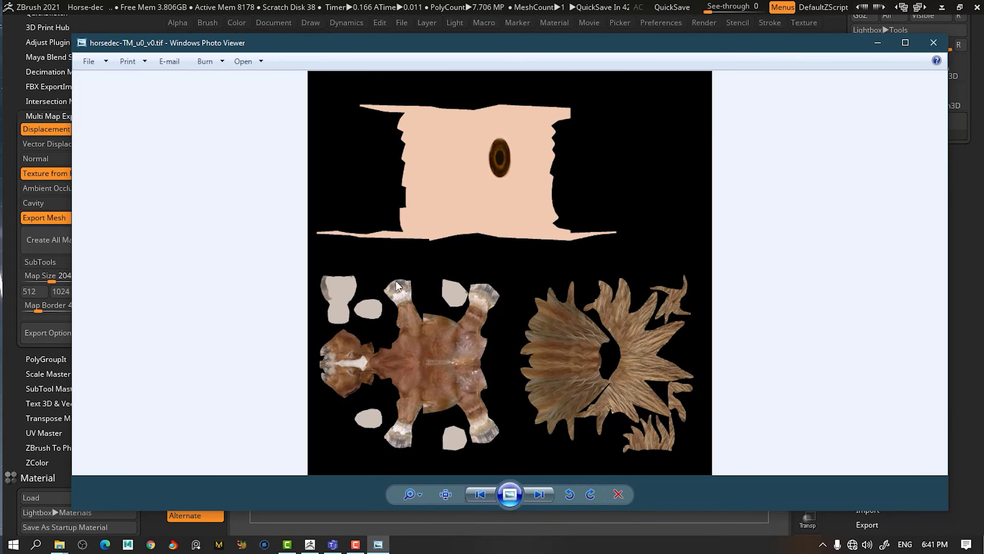
Close the texture preview and open the horsedec-DM PSD with Adobe Photoshop 2021.
click(934, 43)
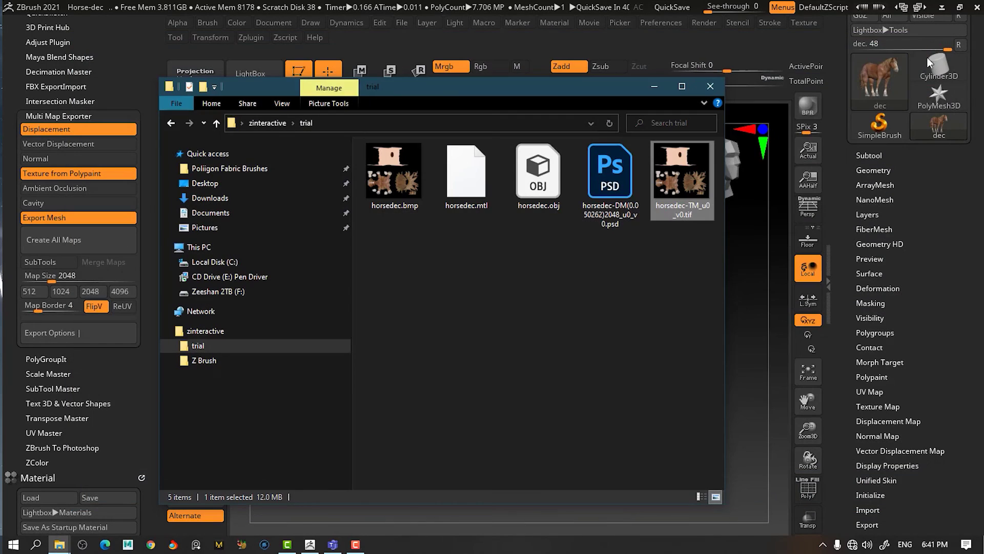
click(615, 172)
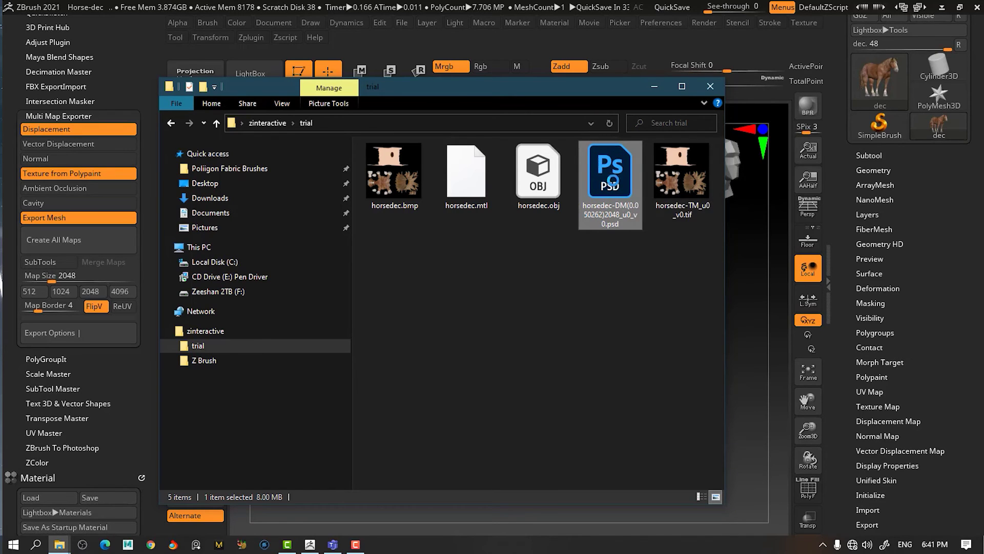
right_click(609, 180)
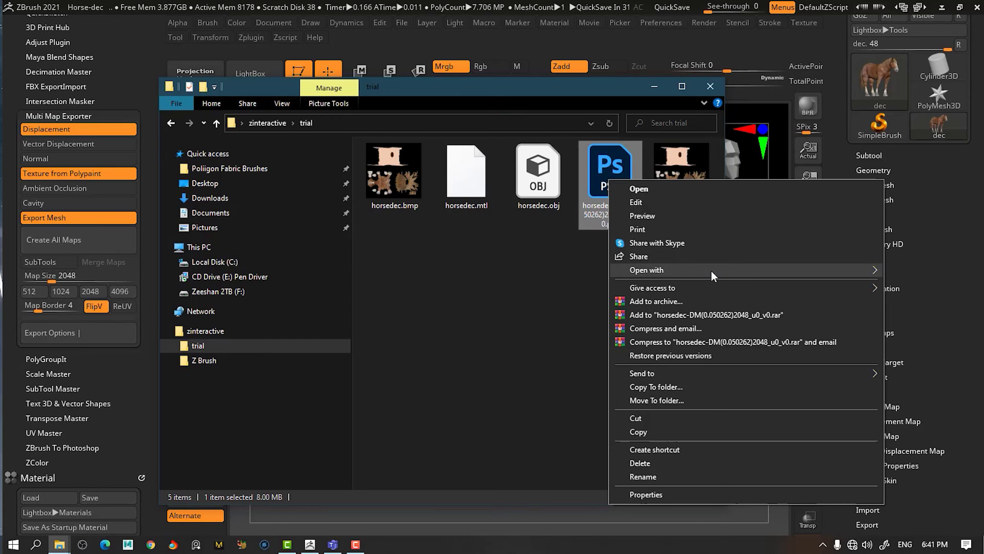
mouse_move(711, 270)
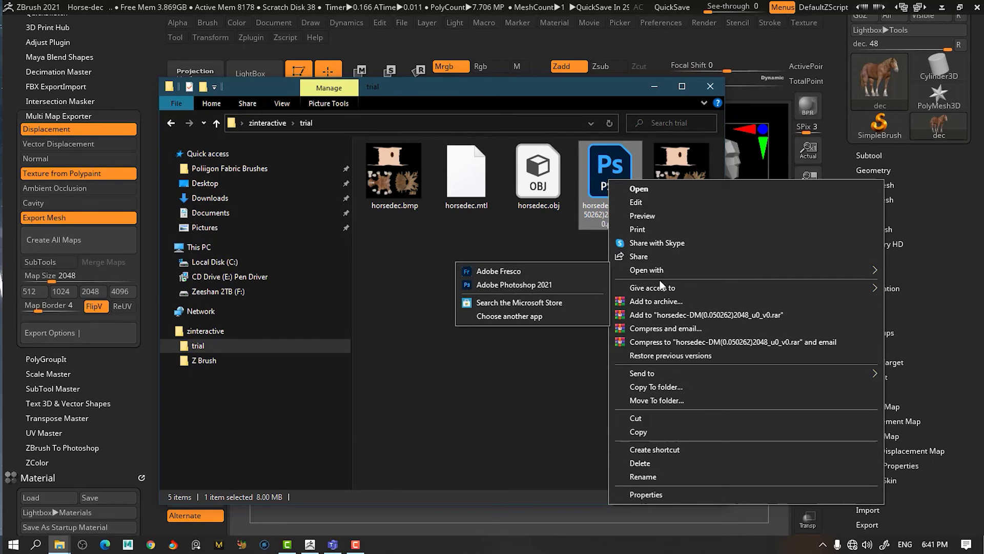
mouse_move(670, 281)
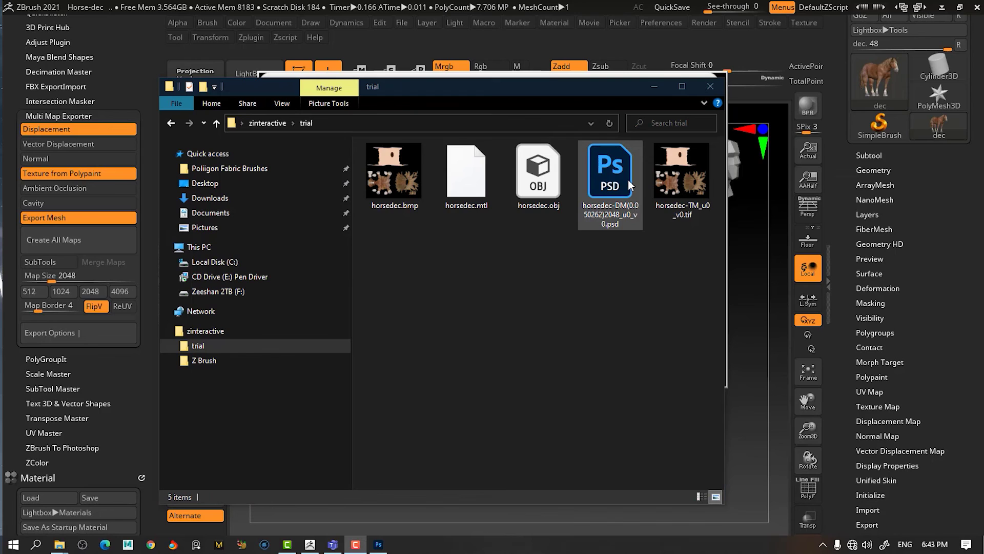
Bring up the horsedec-DM displacement map in Photoshop, dismiss the Selective Tool panel, and zoom to 100%.
click(379, 544)
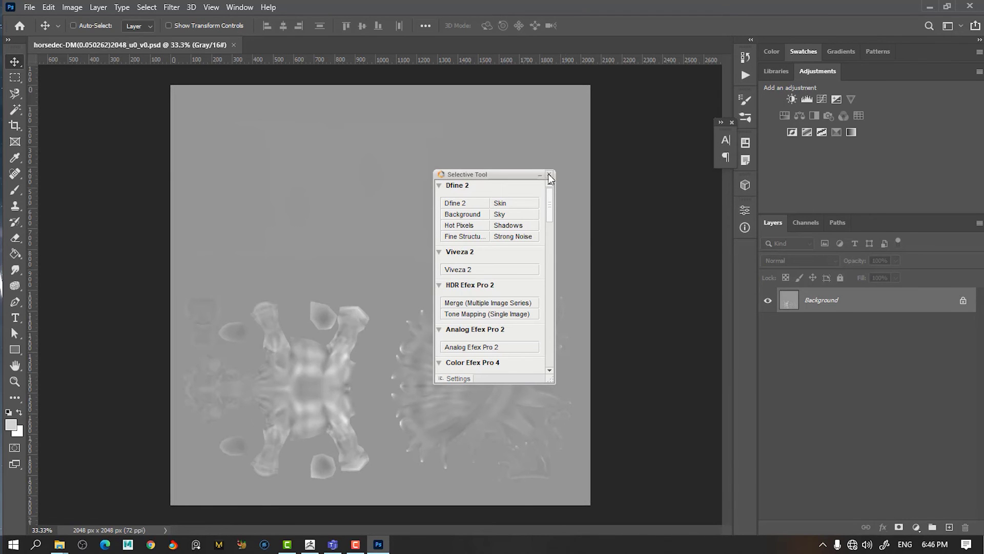
click(550, 175)
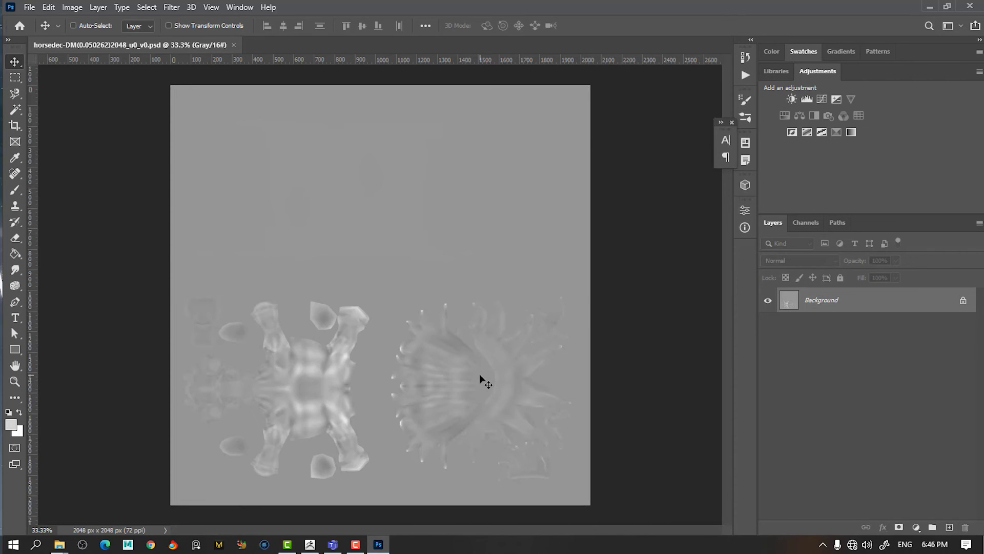
click(15, 381)
right_click(318, 356)
click(335, 376)
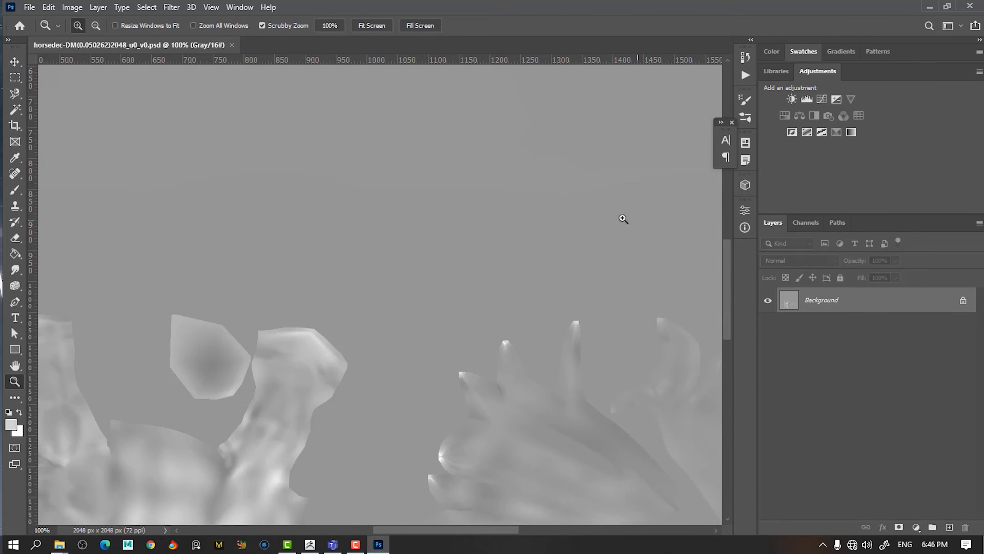
Pan across the horse body pieces of the grey displacement map, then close Photoshop.
drag(363, 392, 554, 175)
scroll(473, 270, down, 2)
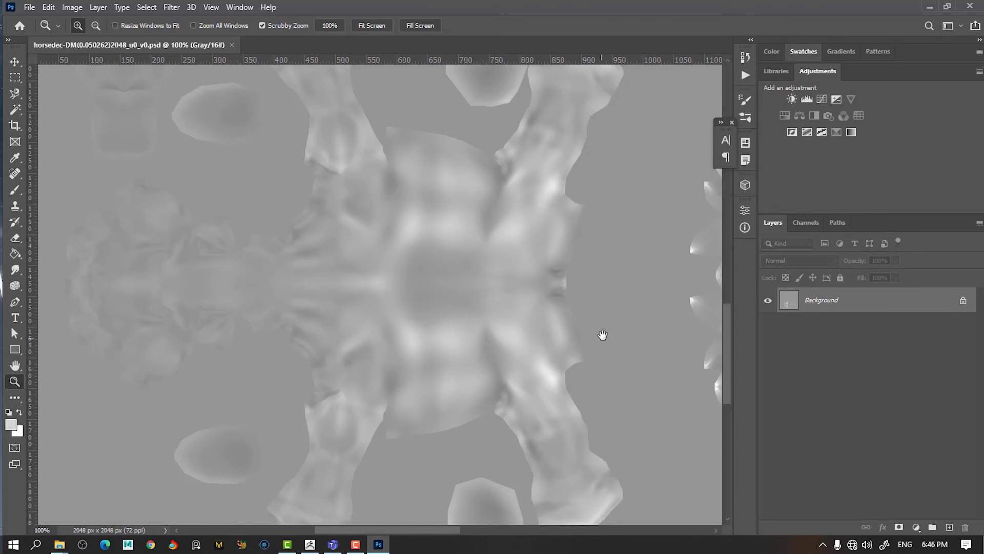
drag(602, 334, 488, 244)
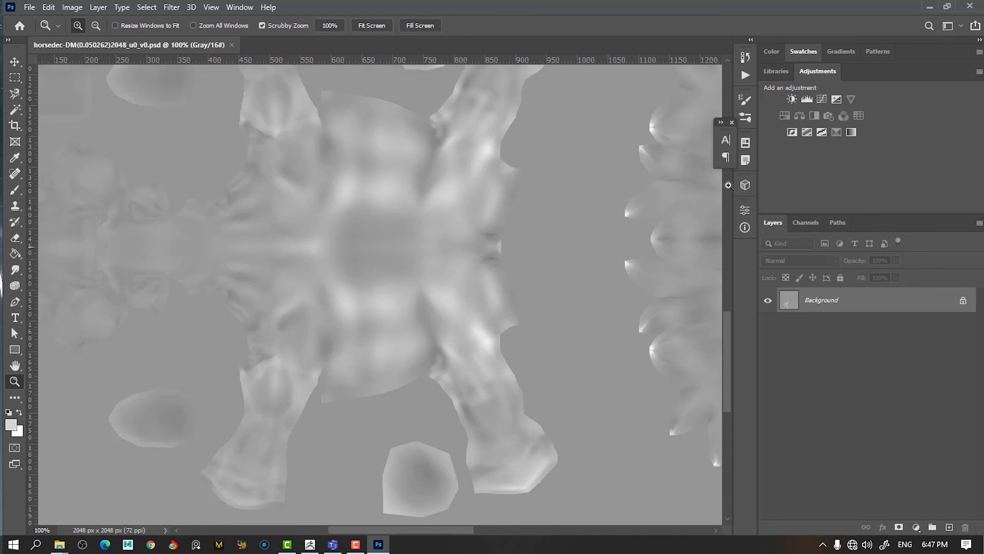
click(976, 8)
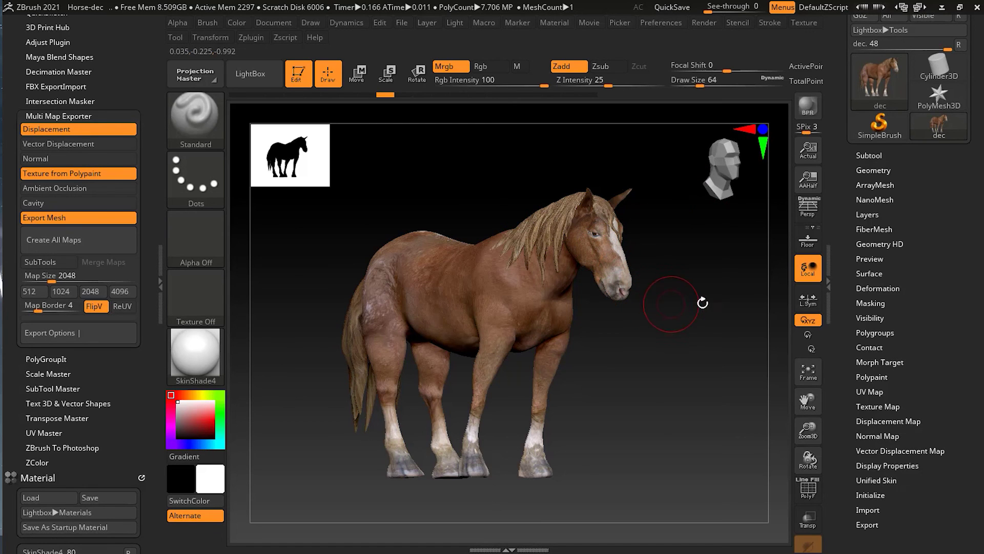